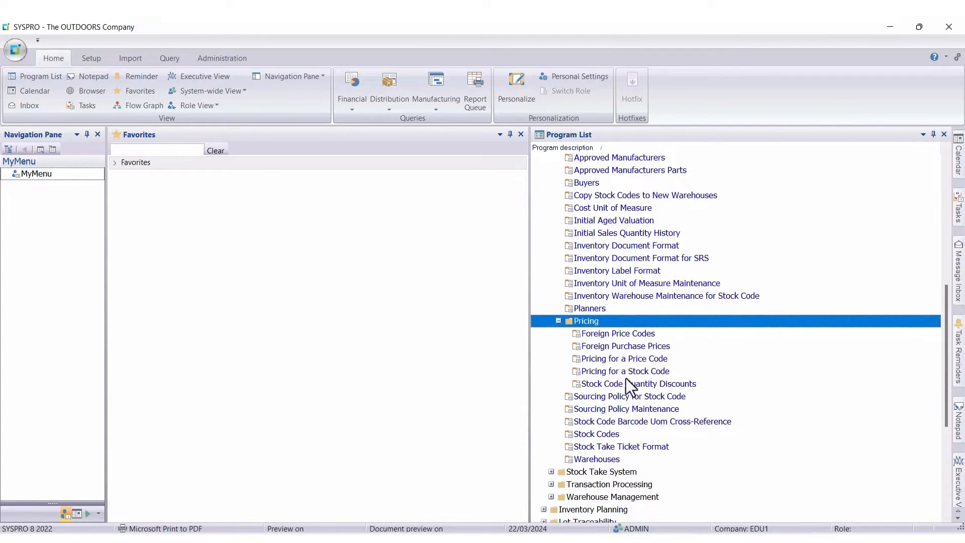
Step: Open the Pricing for a Stock Code program, load stock code A100 and review its existing price codes
click(613, 372)
double_click(614, 375)
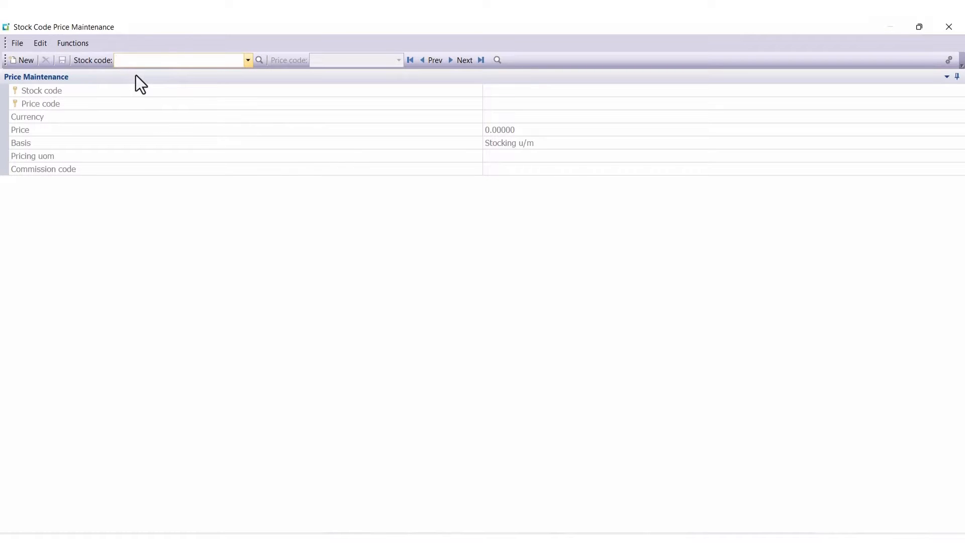
text(A100)
key(Tab)
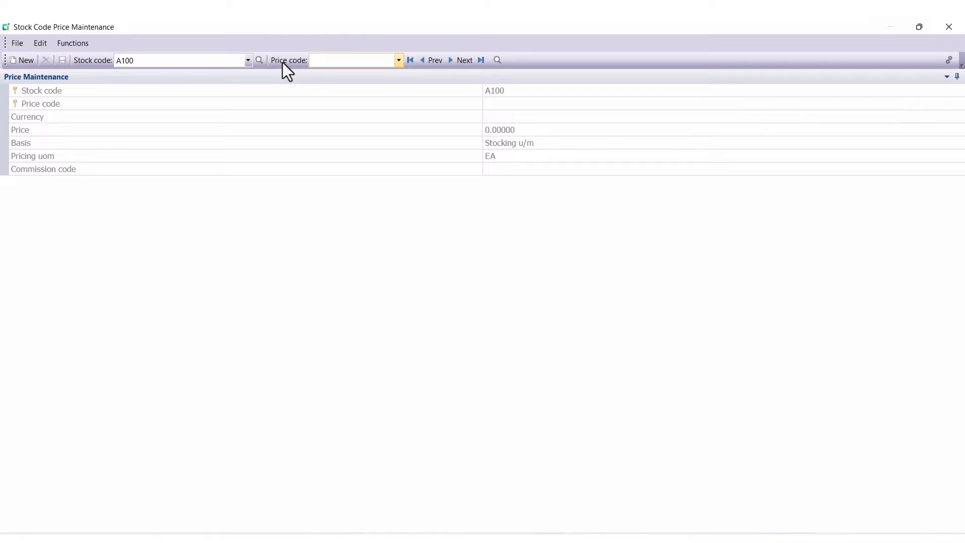
click(497, 61)
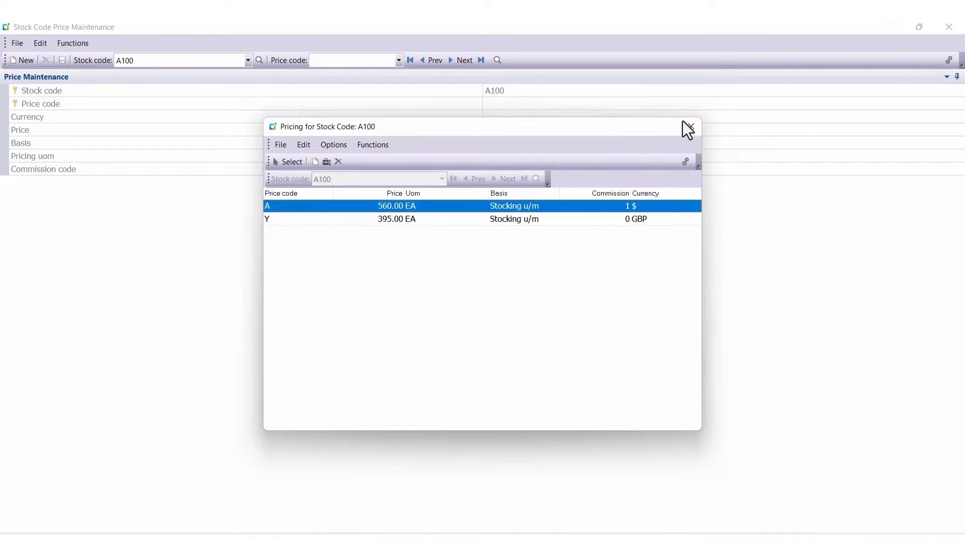
click(692, 132)
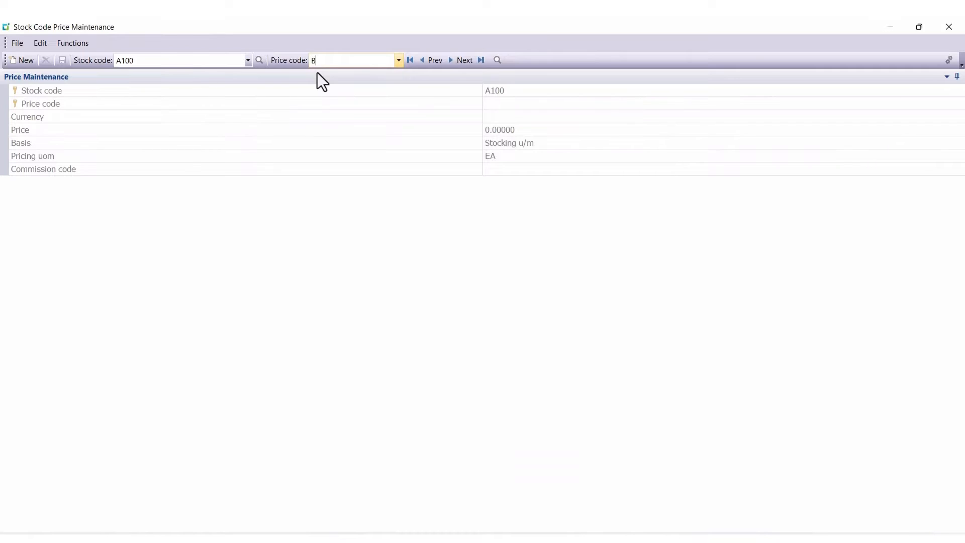
Step: Create price code B for stock code A100 with a price of 495
key(Tab)
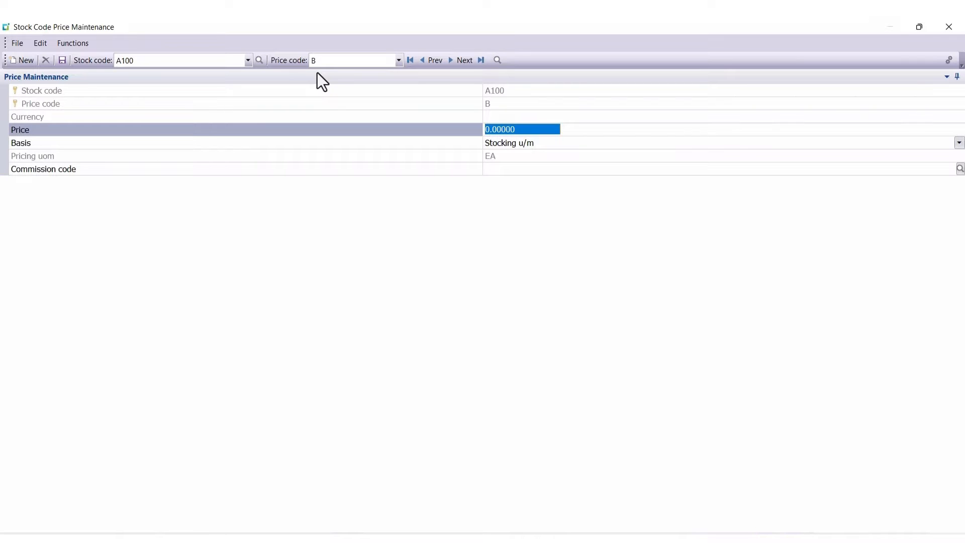
text(49)
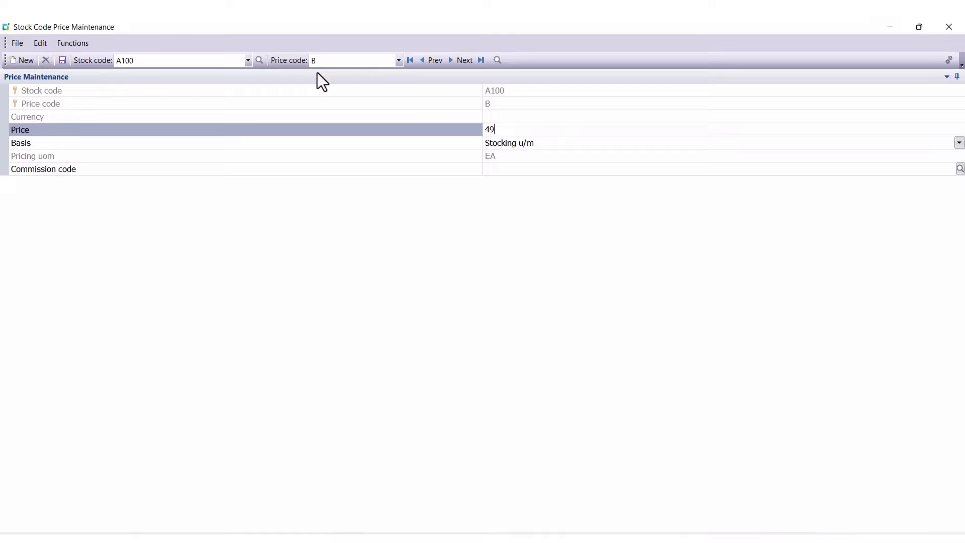
text(5)
key(Tab)
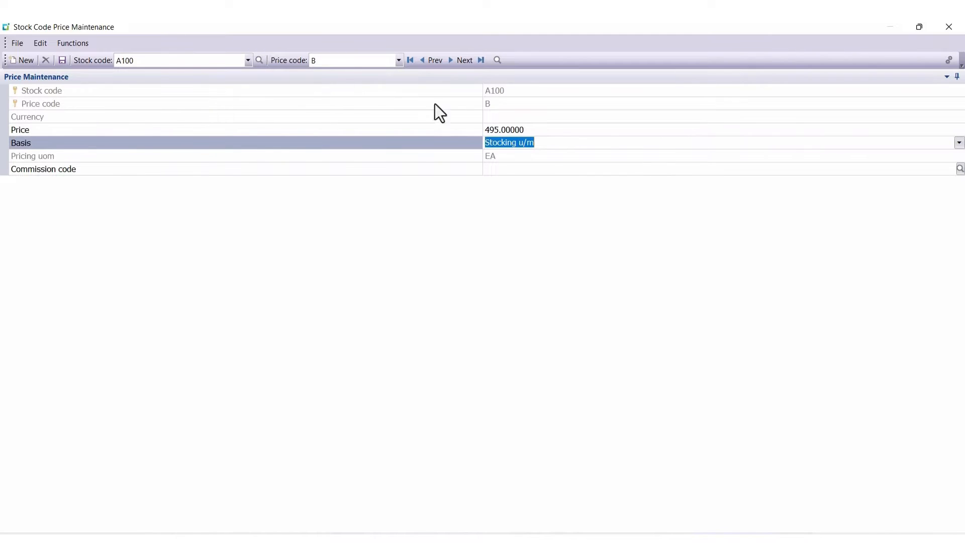
Step: Assign commission code 2 (15 % Commission) to price code B, then save the record and close price maintenance
click(493, 167)
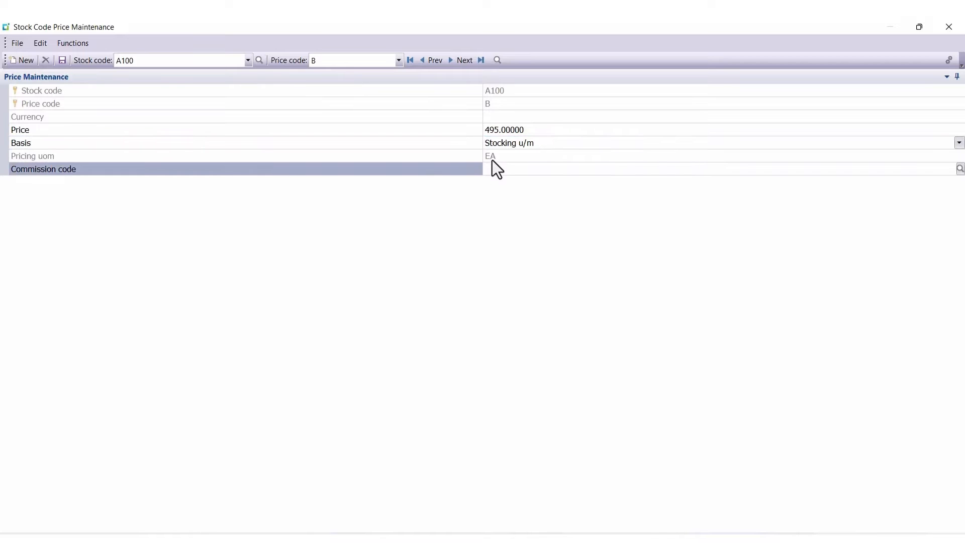
click(960, 168)
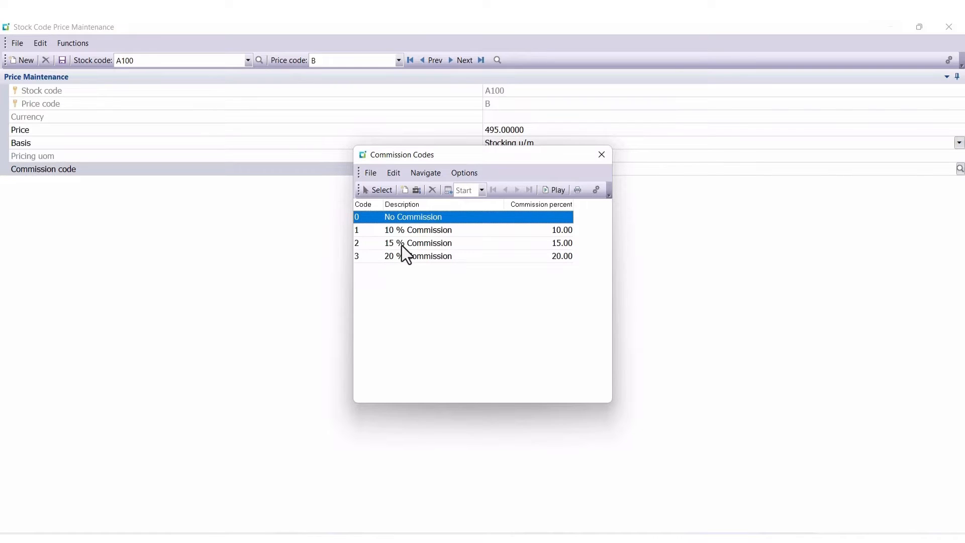
click(428, 243)
click(378, 189)
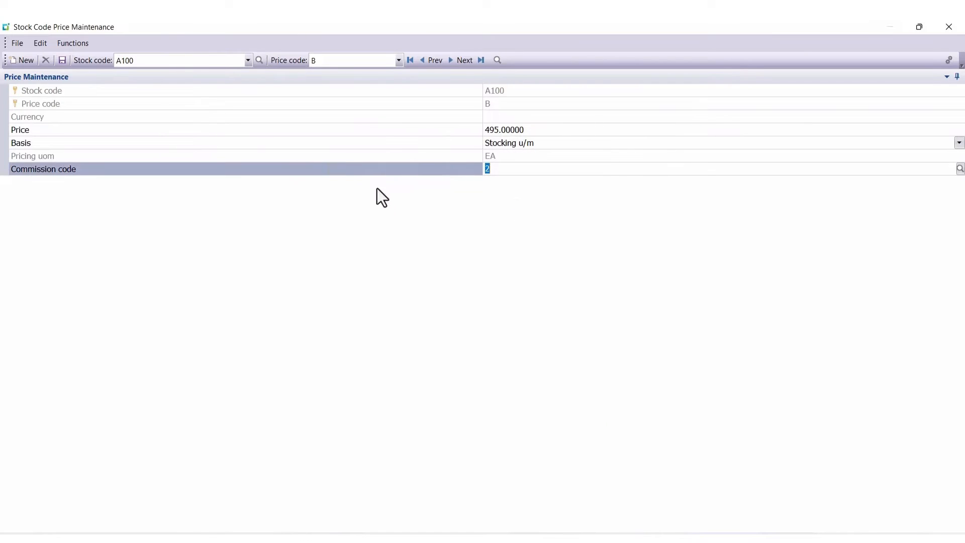
click(61, 64)
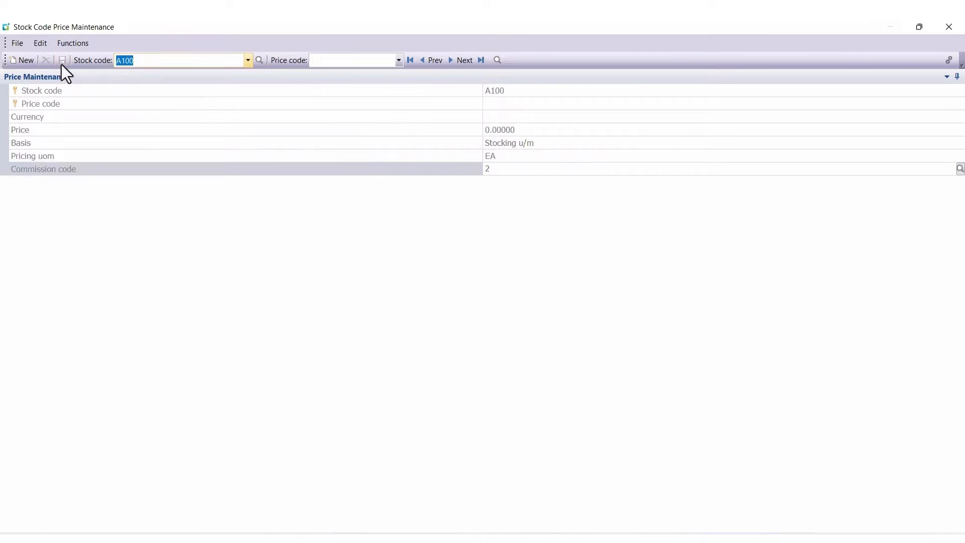
click(948, 27)
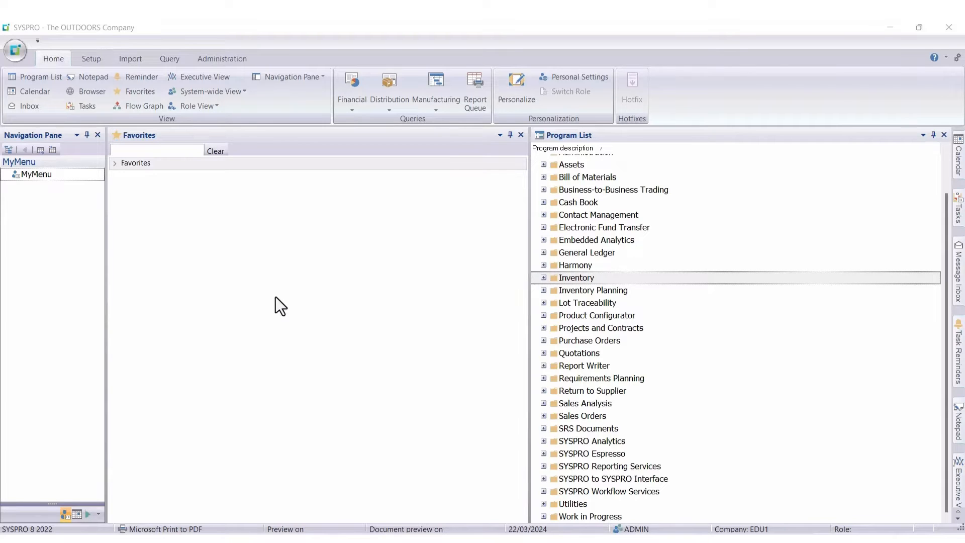
Step: Open the Foreign Price Codes program from the Inventory Setup Pricing folder
click(543, 278)
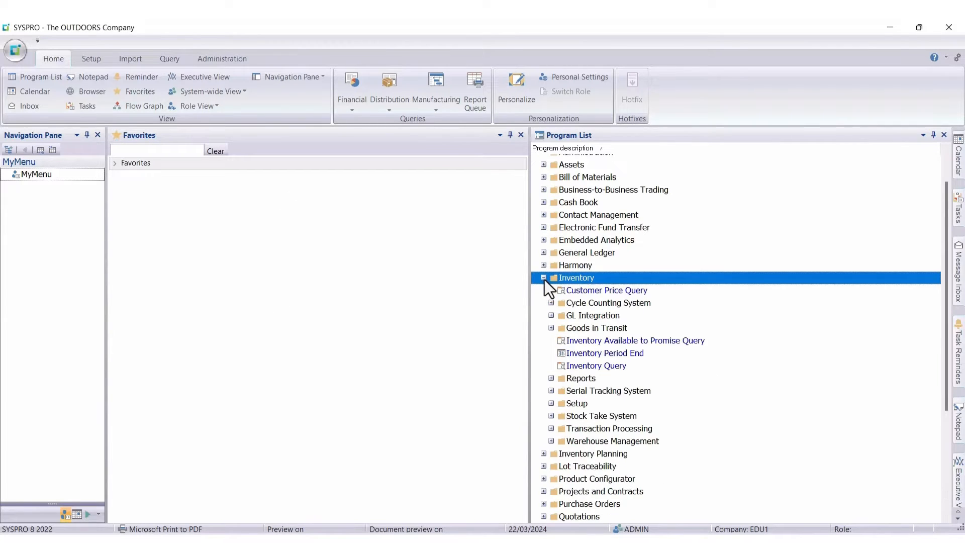
click(551, 403)
scroll(583, 394, down, 3)
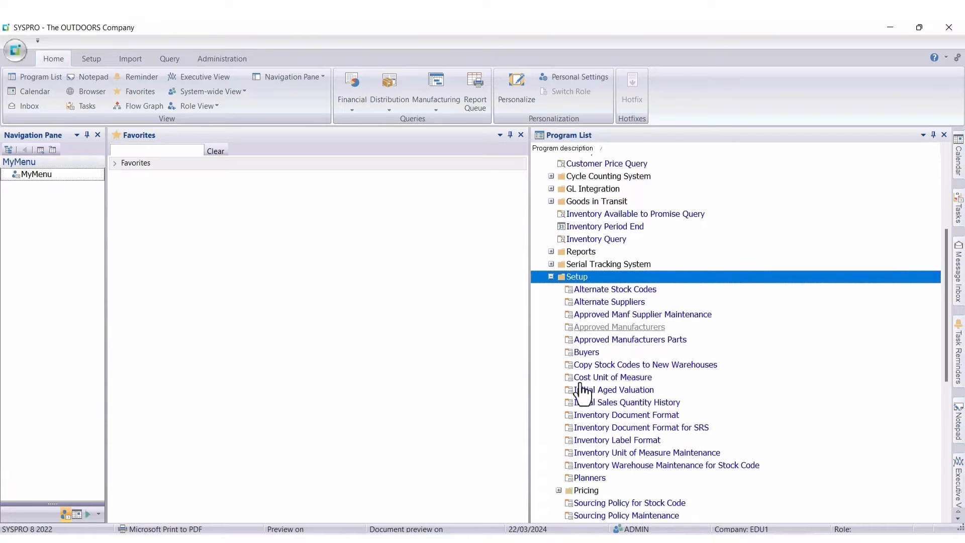
scroll(582, 391, down, 6)
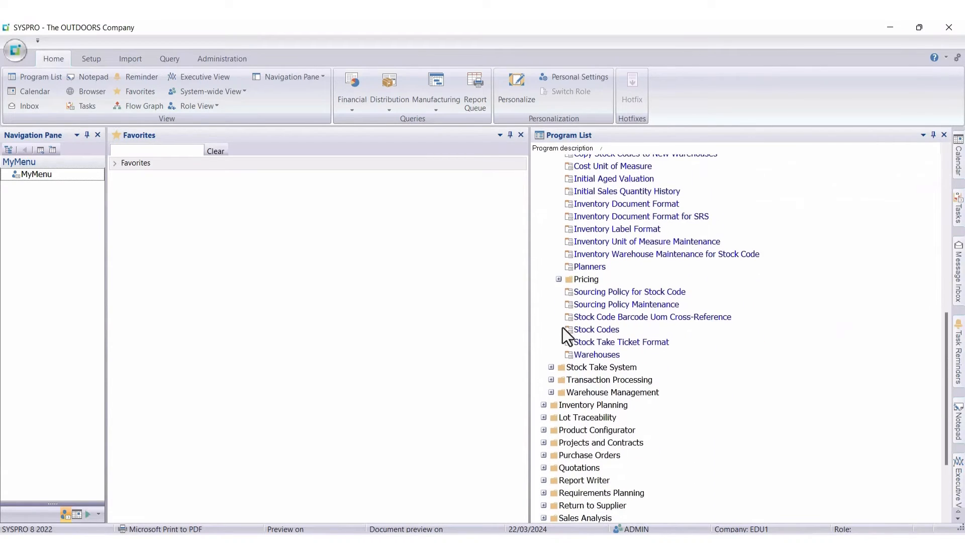
click(558, 279)
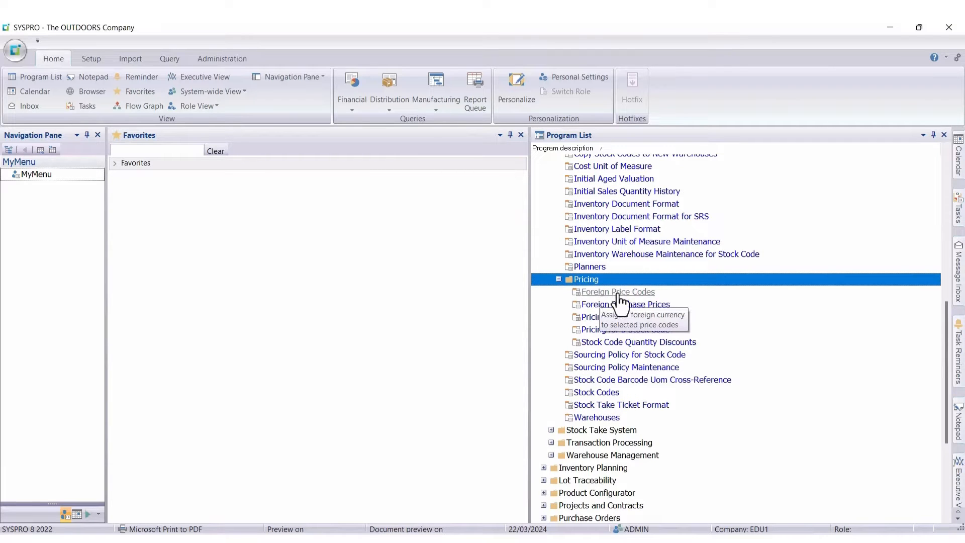
click(623, 294)
double_click(623, 294)
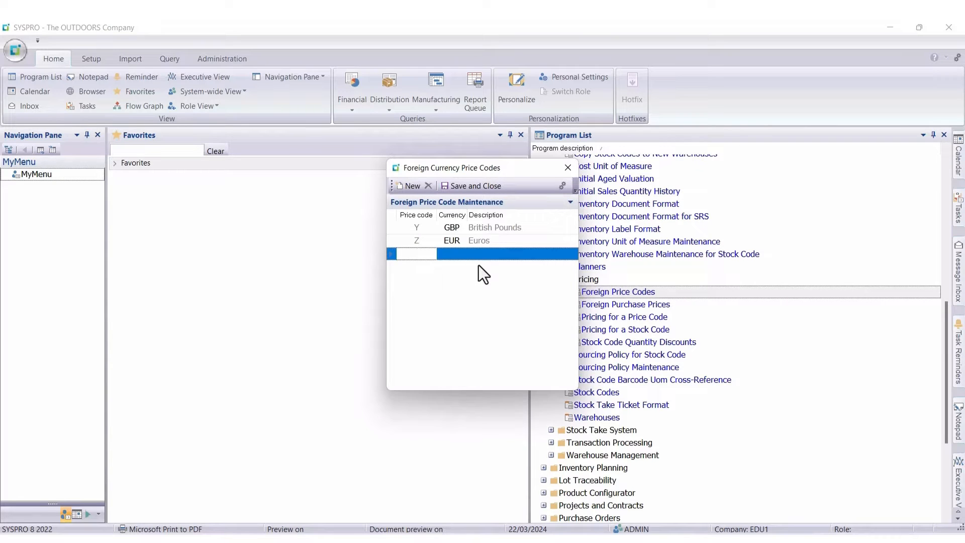
Step: Add foreign price code J with currency JPY, then save and close the foreign price codes
text(J)
key(Tab)
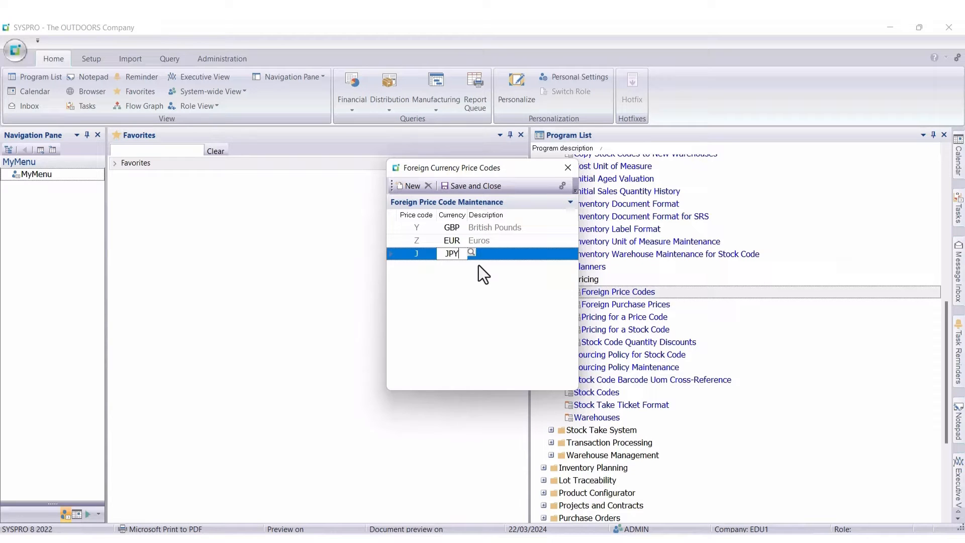
key(Tab)
click(505, 263)
click(448, 188)
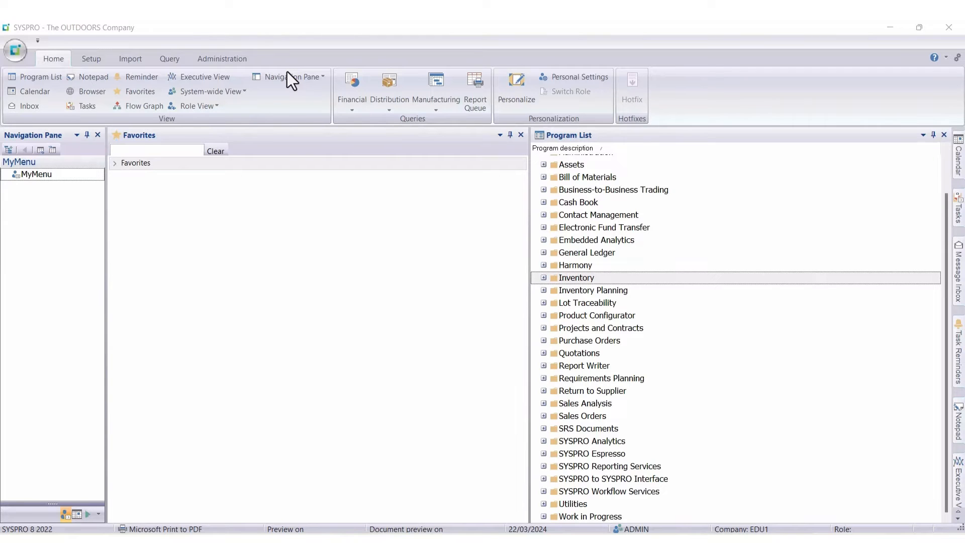
Step: Open the Pricing for a Stock Code program from the Inventory Setup Pricing folder
click(538, 277)
click(542, 278)
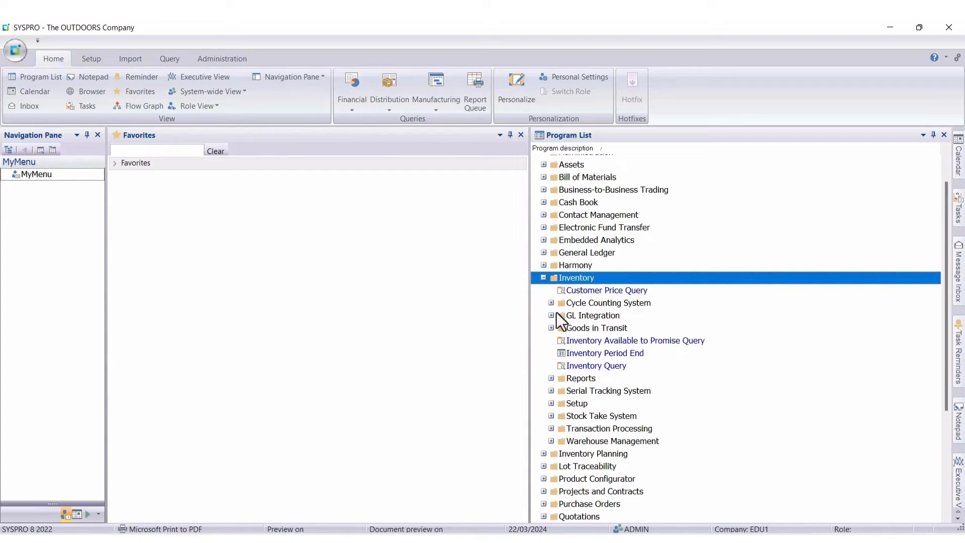
click(551, 403)
scroll(565, 366, down, 6)
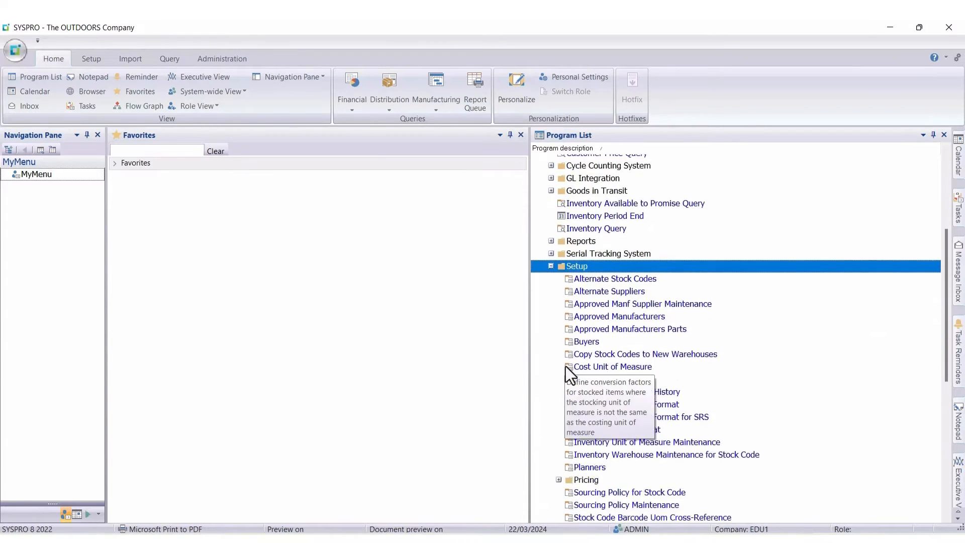
scroll(568, 366, down, 2)
click(559, 344)
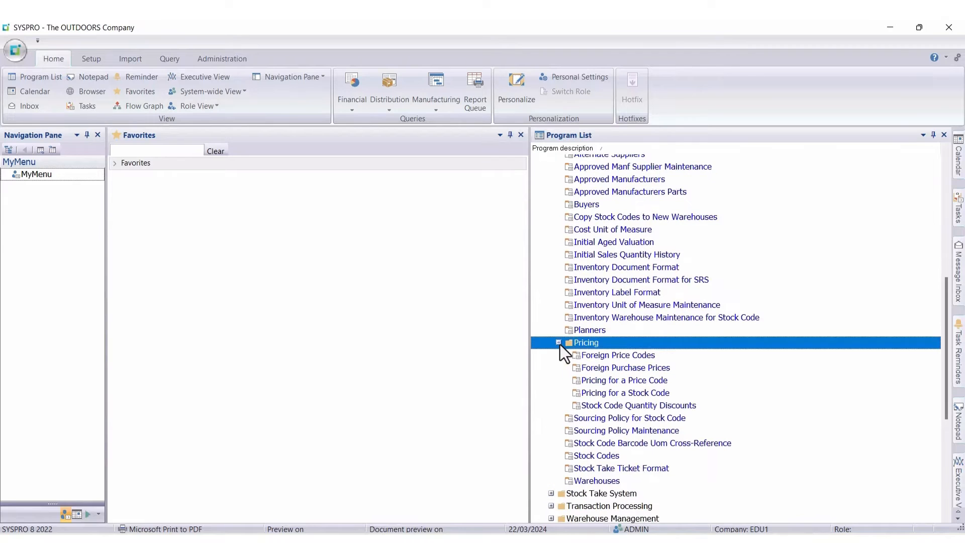
scroll(681, 378, down, 2)
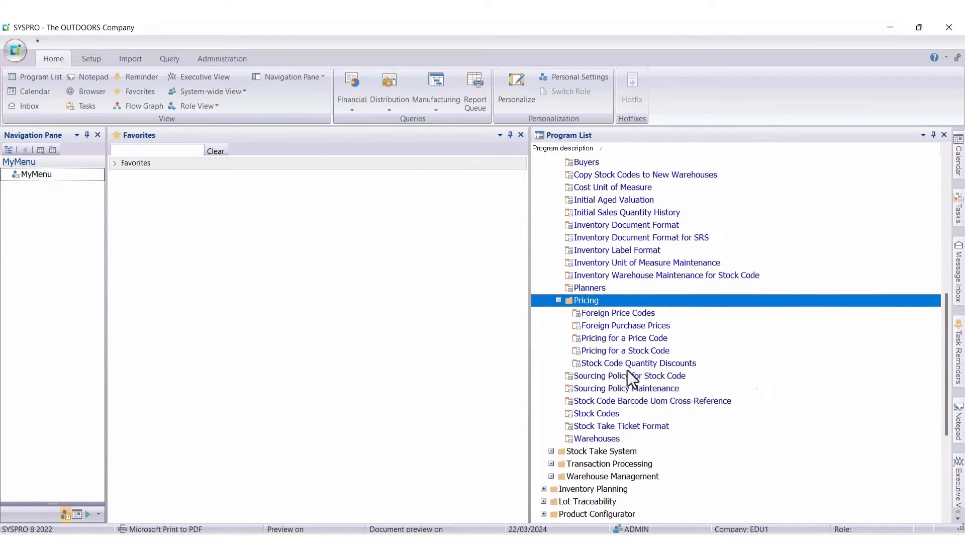
double_click(602, 352)
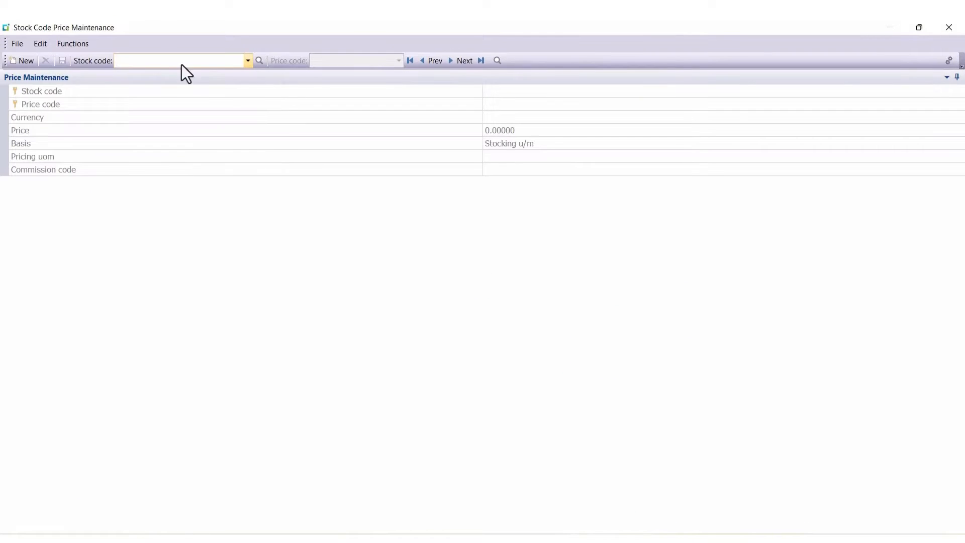
Step: Load stock code A100, create price code J for it and set the price to 51,794
click(180, 65)
text(A100)
key(Tab)
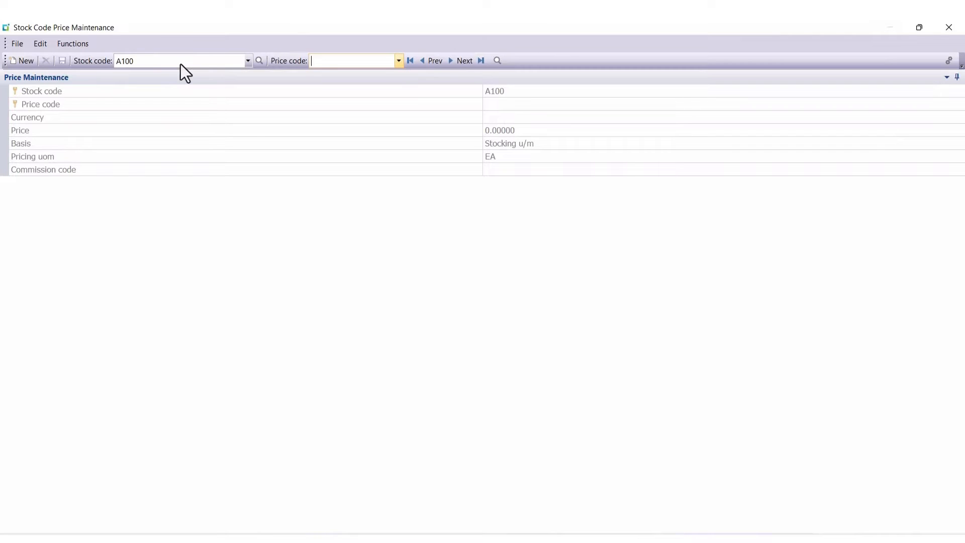
text(J)
key(Tab)
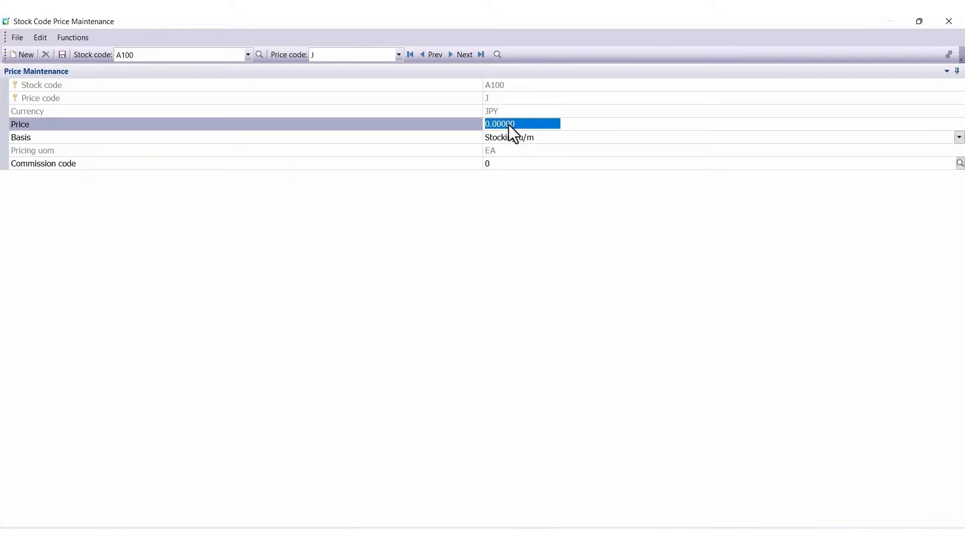
text(51)
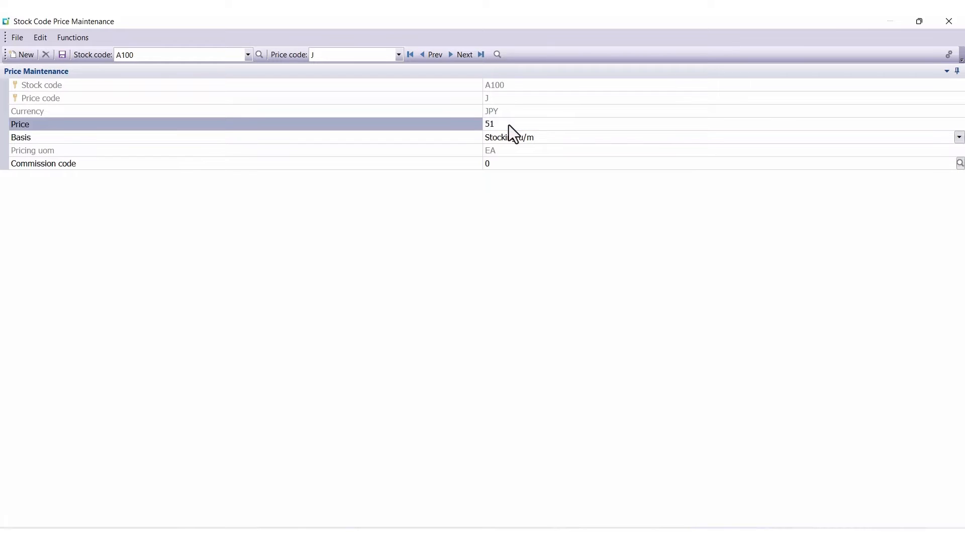
text(794)
key(Tab)
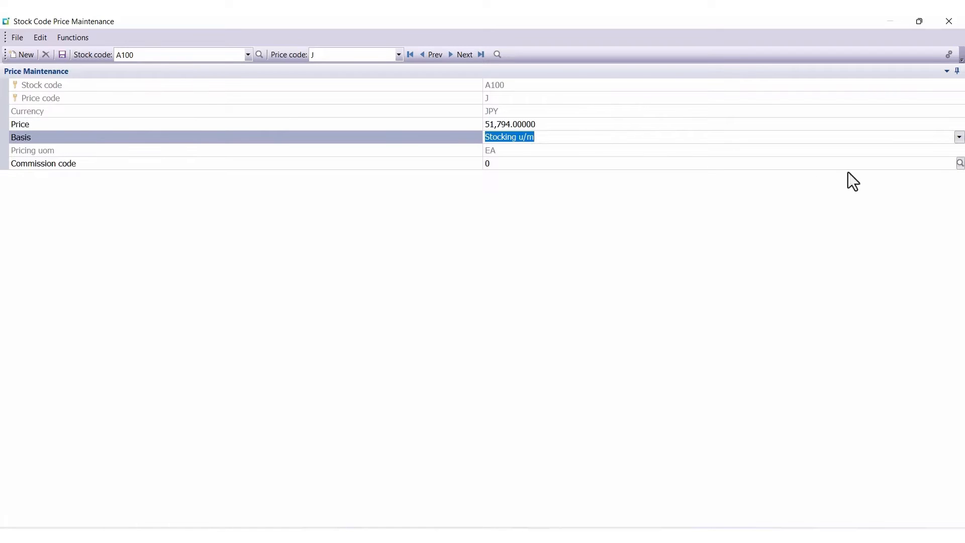
Step: Assign commission code 2 (15 % Commission) to price code J, then save the record and close price maintenance
click(960, 163)
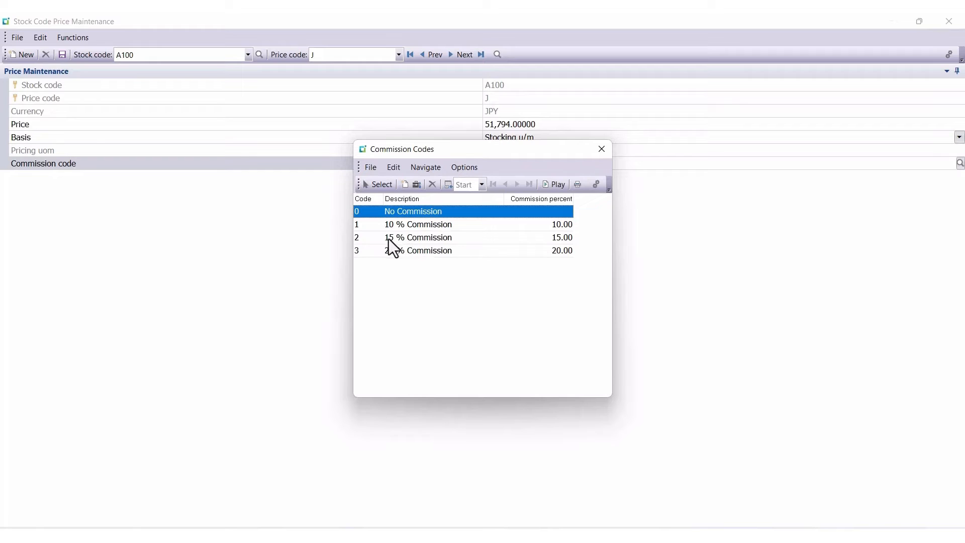
click(432, 238)
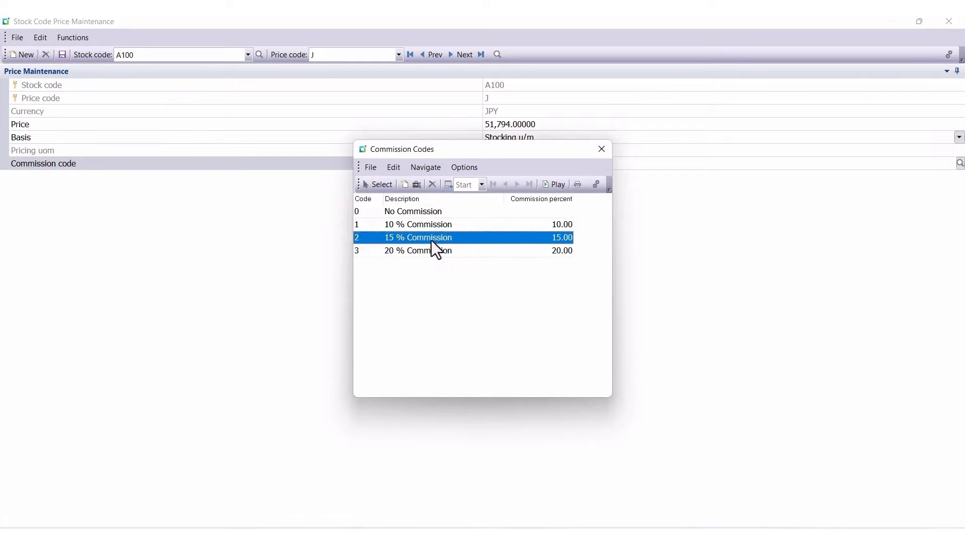
click(377, 185)
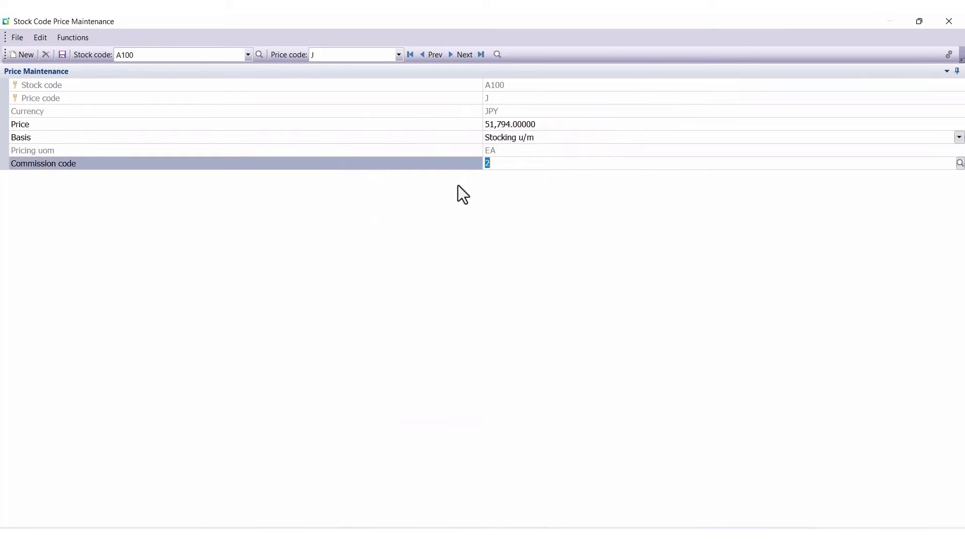
click(63, 54)
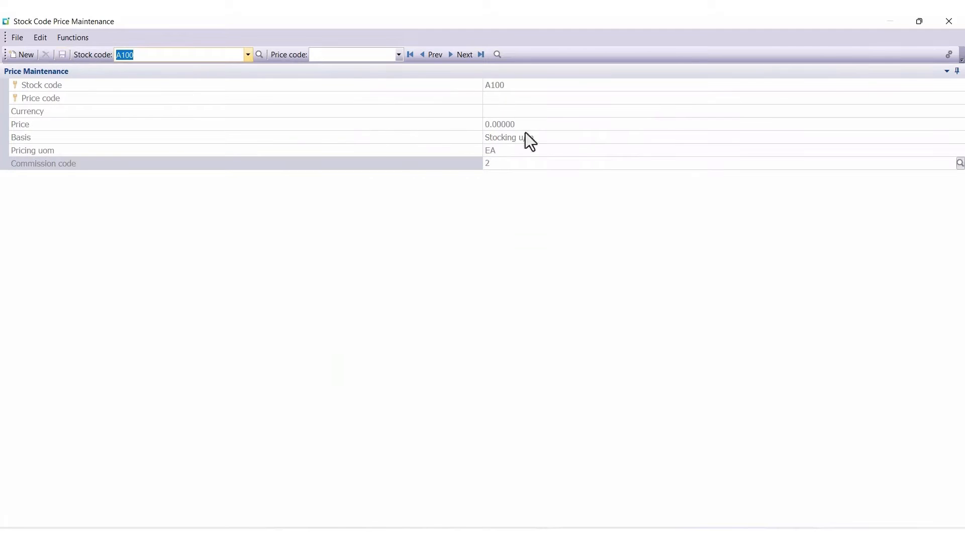
click(947, 22)
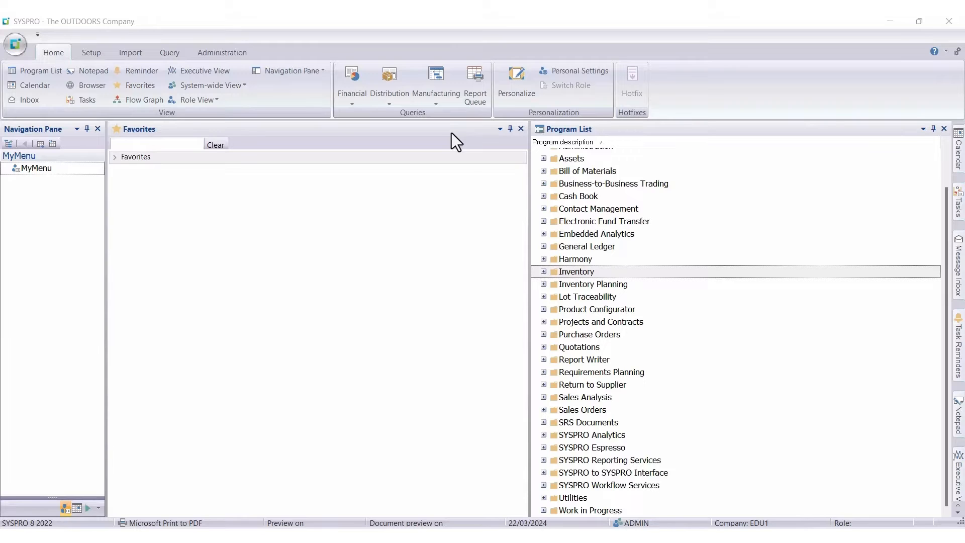
Step: Open the Stock Code Quantity Discounts program from the Inventory Setup Pricing folder
click(539, 270)
click(542, 272)
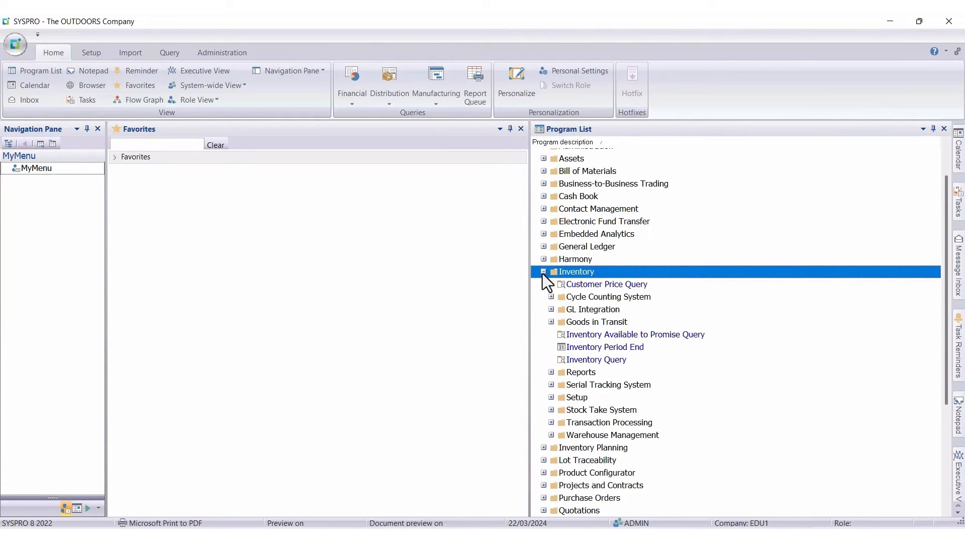
scroll(559, 357, down, 2)
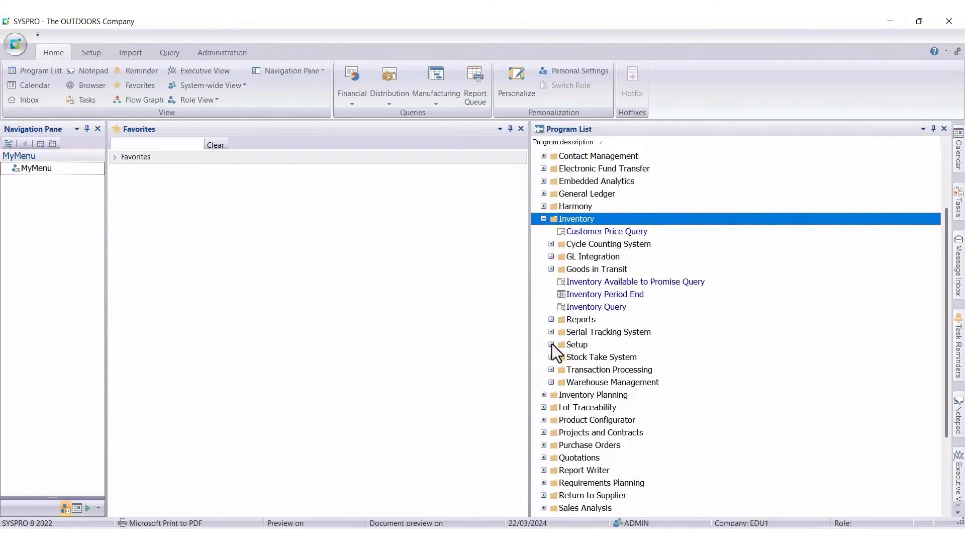
click(551, 345)
scroll(563, 362, down, 6)
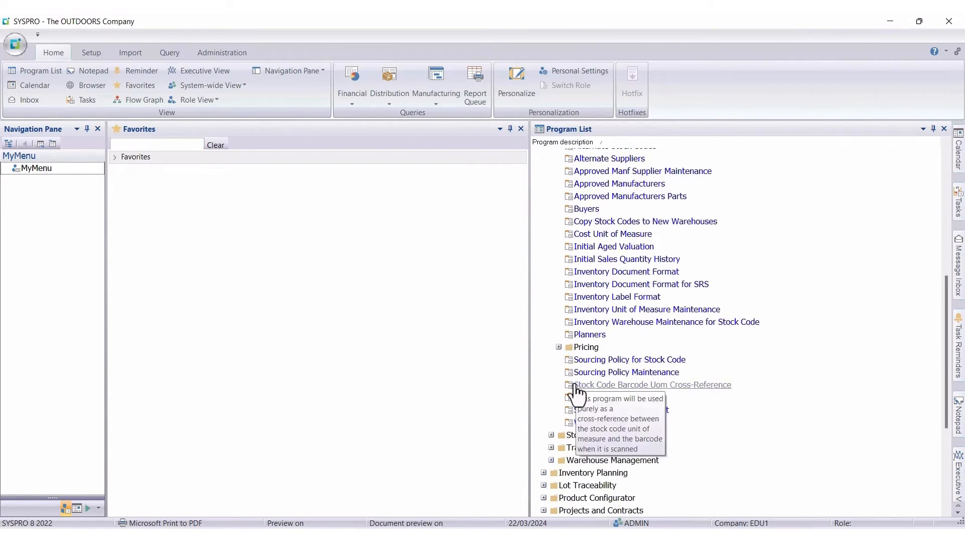
scroll(576, 392, down, 1)
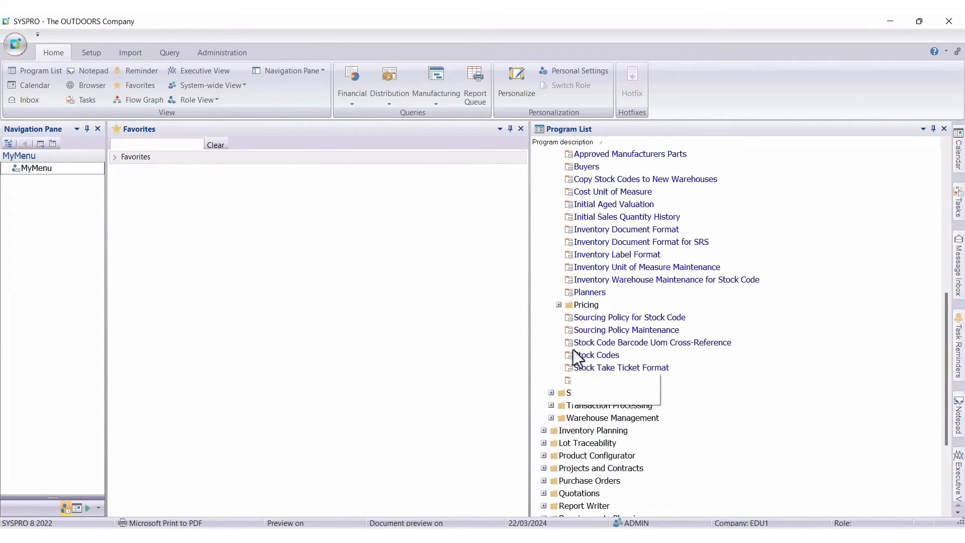
click(558, 306)
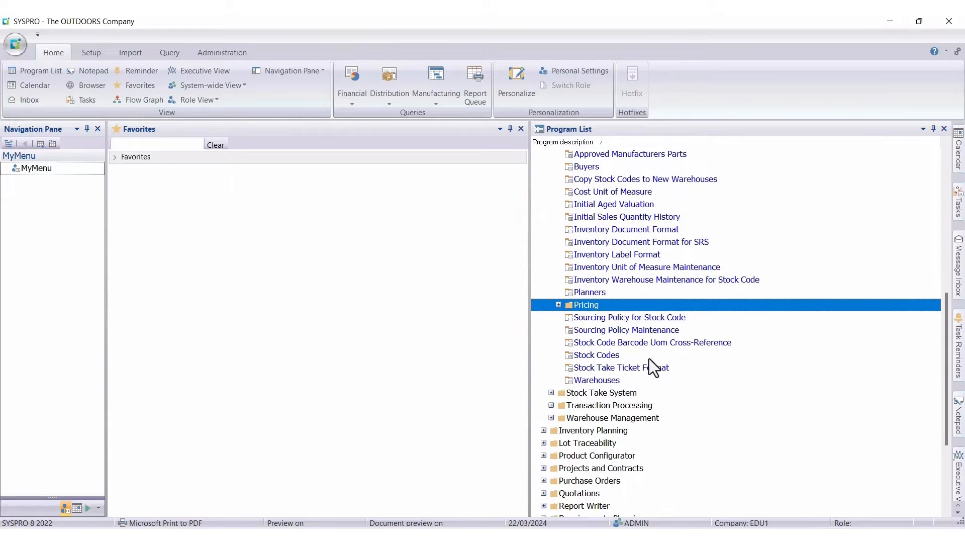
scroll(649, 367, down, 1)
click(558, 294)
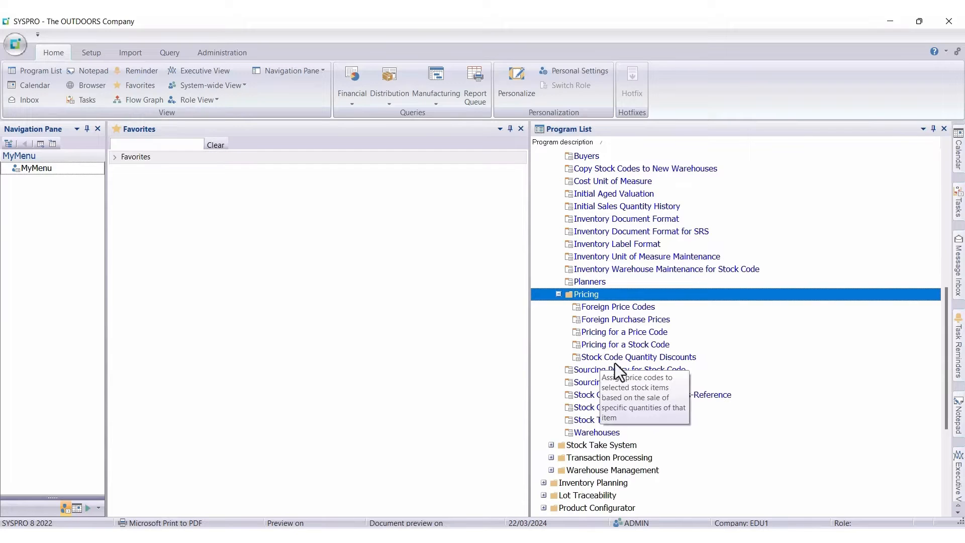
double_click(654, 357)
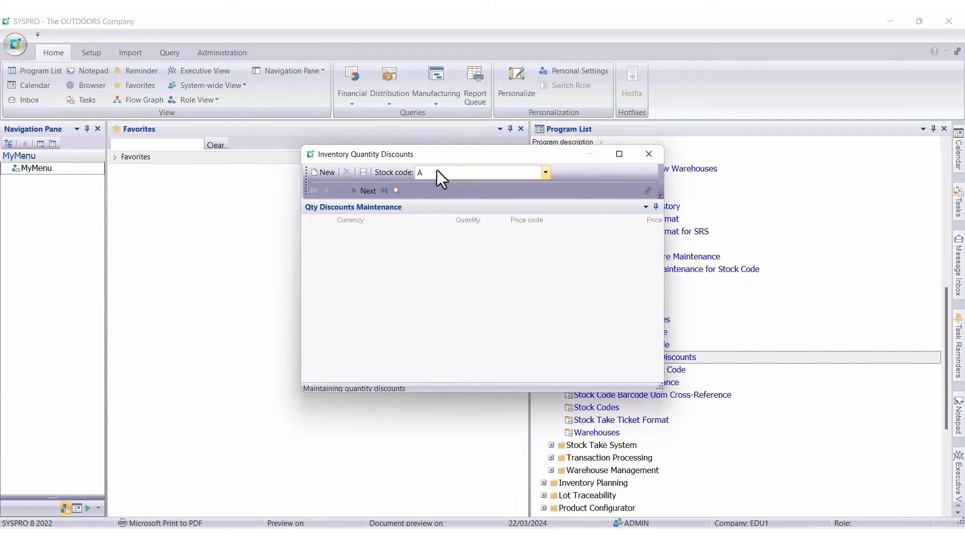
Step: Load stock code A100 for quantity discounts and set the new line's currency to the local currency $
text(A100)
key(Return)
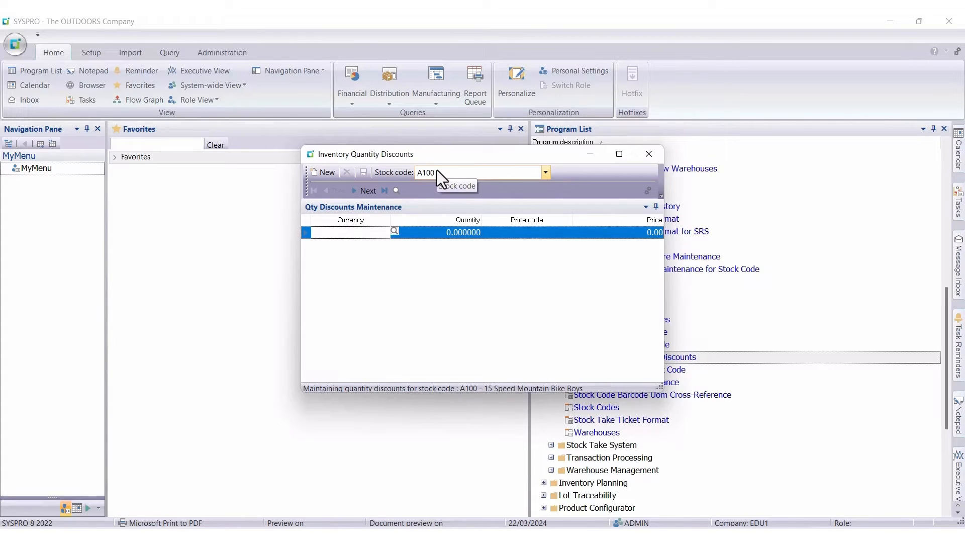
click(395, 231)
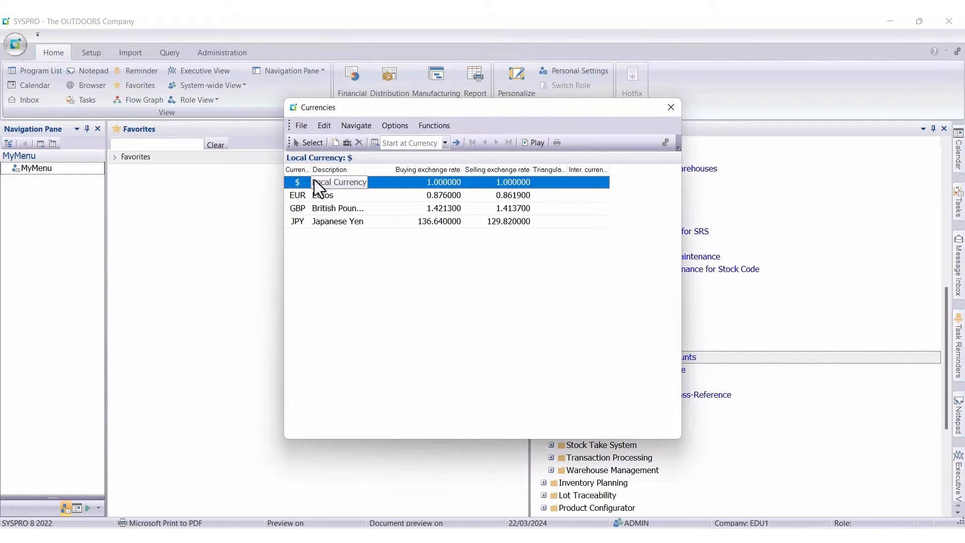
click(315, 142)
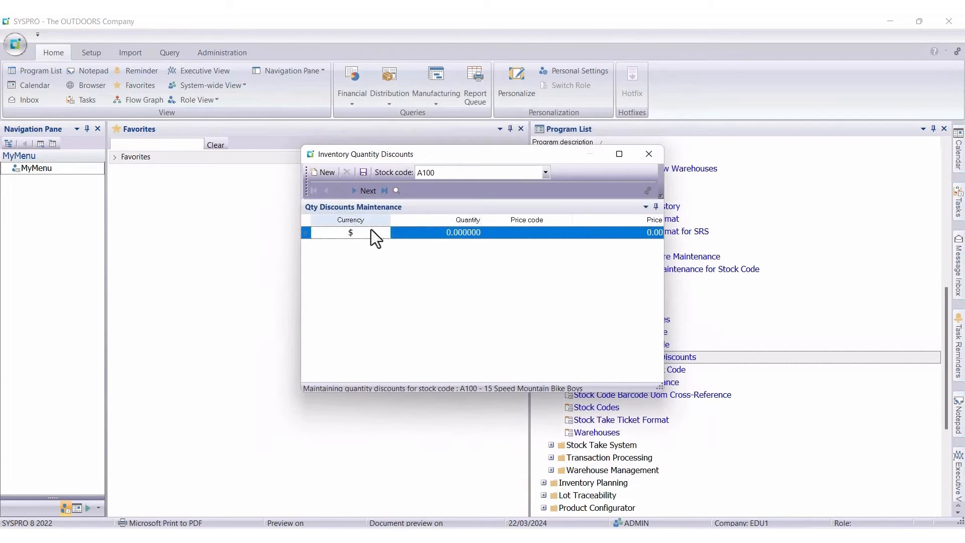
Step: Set the discount line to quantity 10 with price code A, then save it and close quantity discounts
click(465, 232)
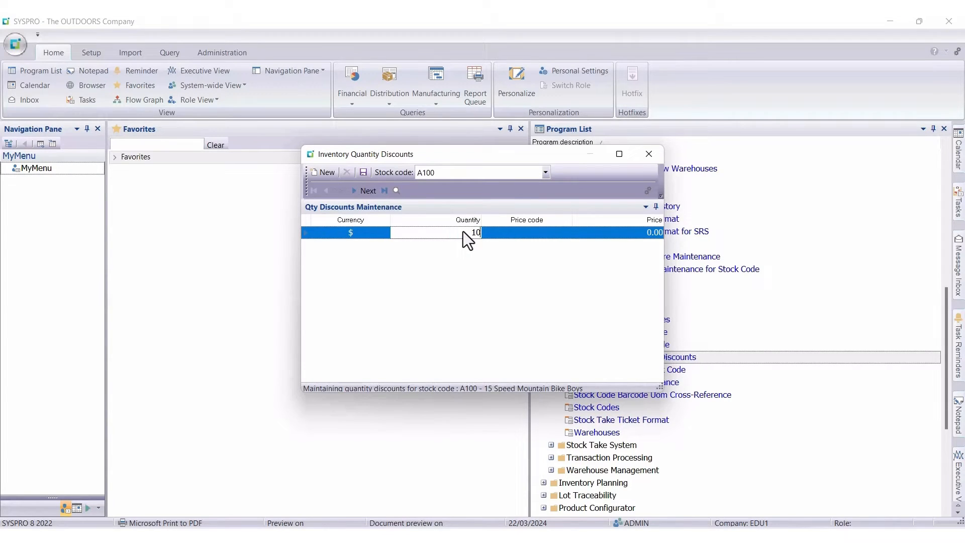
key(Tab)
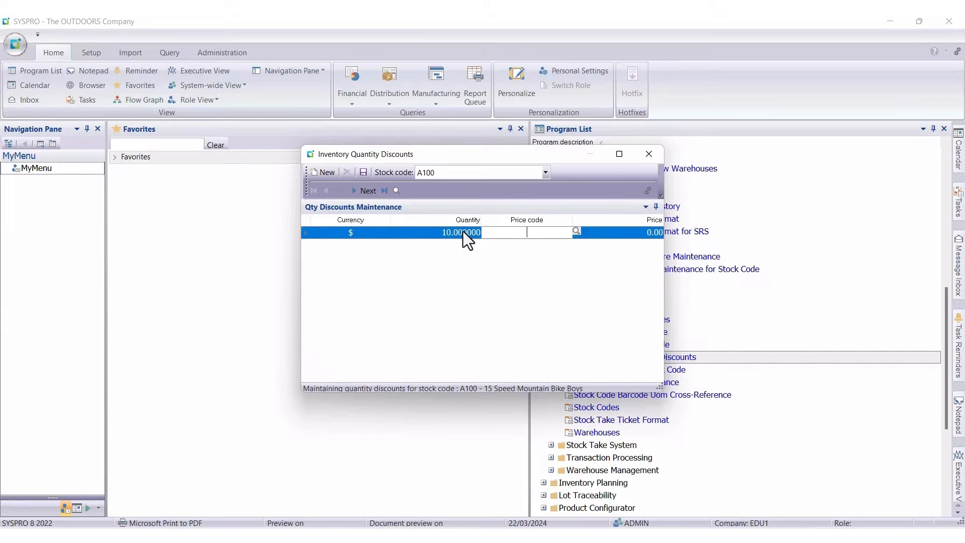
text(A)
key(Return)
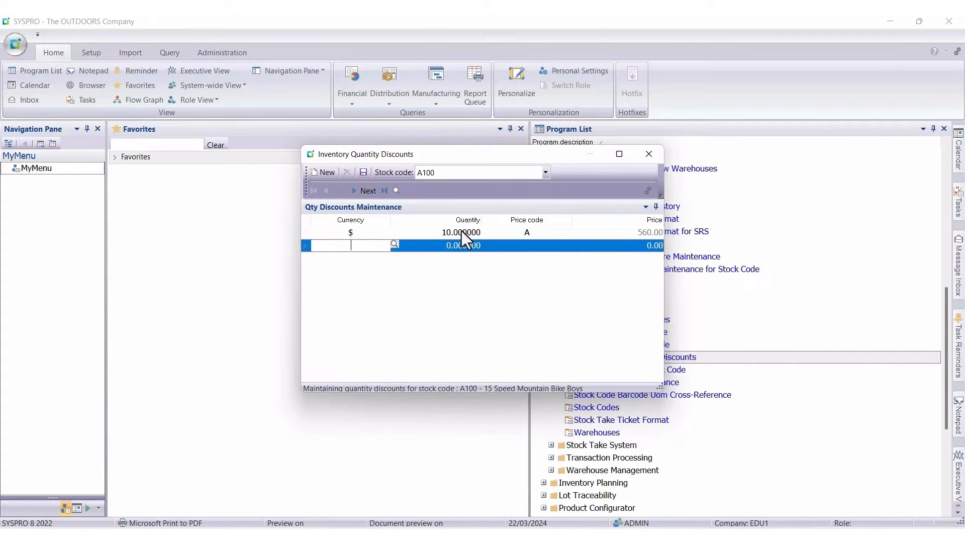
click(363, 174)
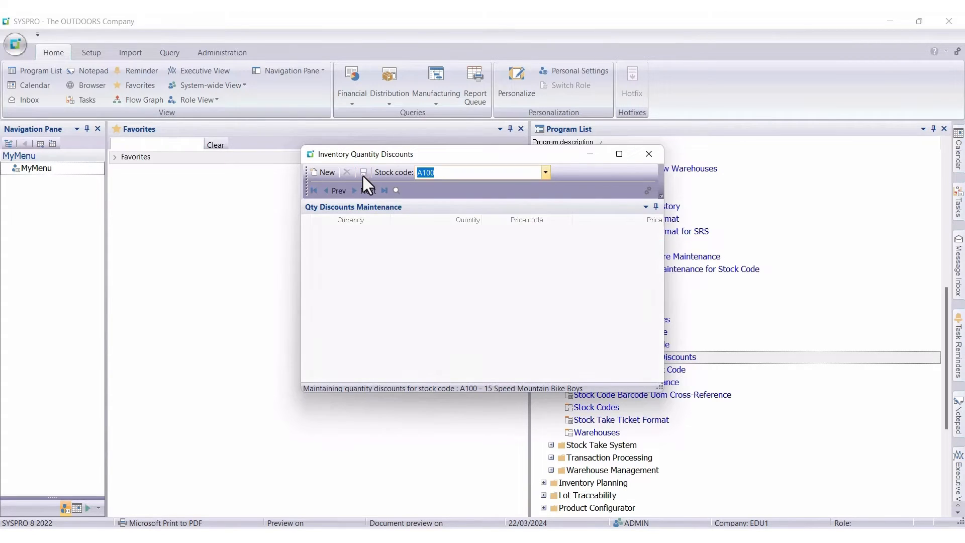
click(648, 154)
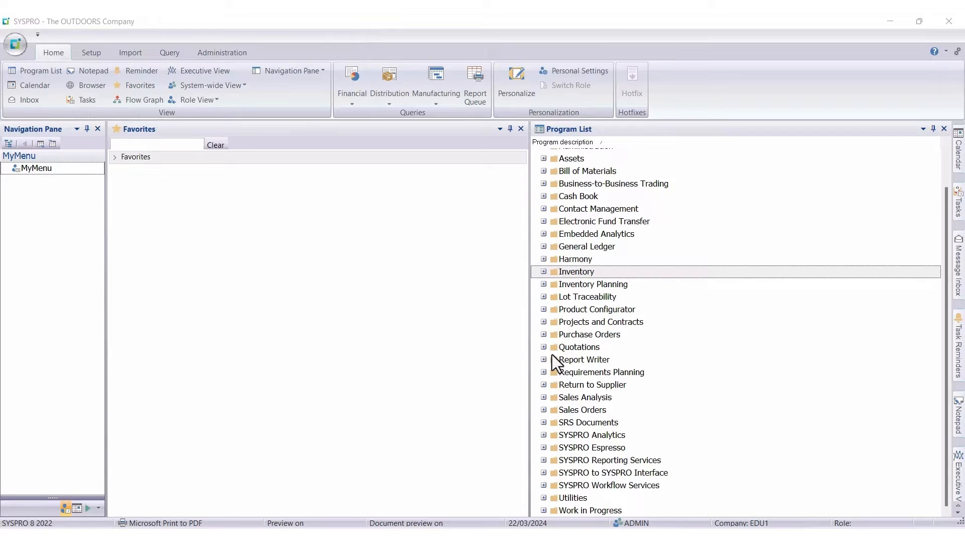
Step: Open the Price-Cost Percentage Change program from the Inventory Transaction Processing folder
click(544, 271)
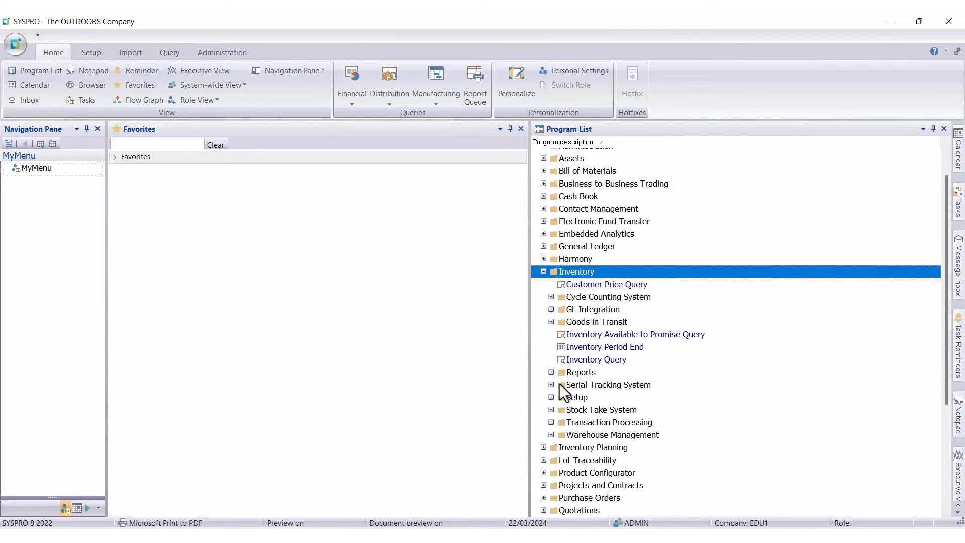
click(551, 423)
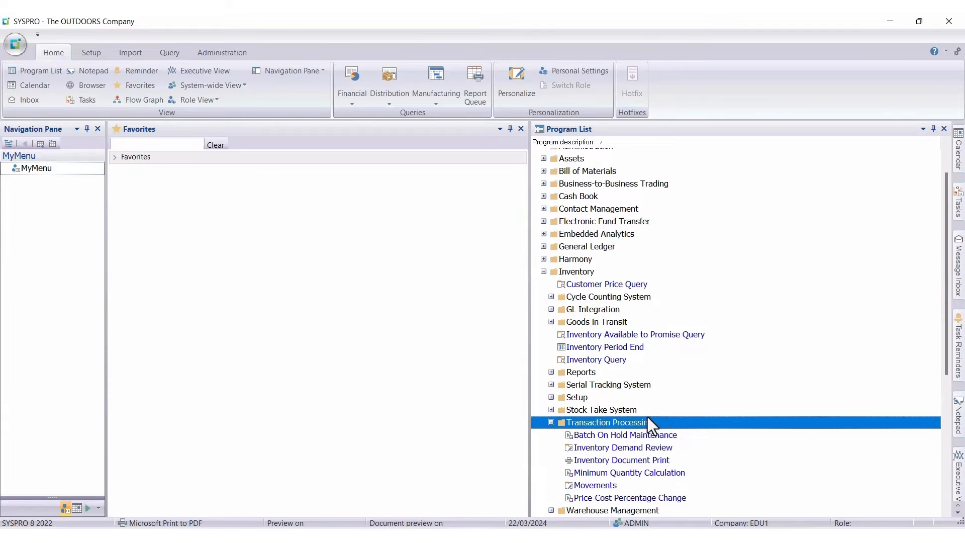
scroll(647, 417, down, 3)
scroll(647, 417, down, 2)
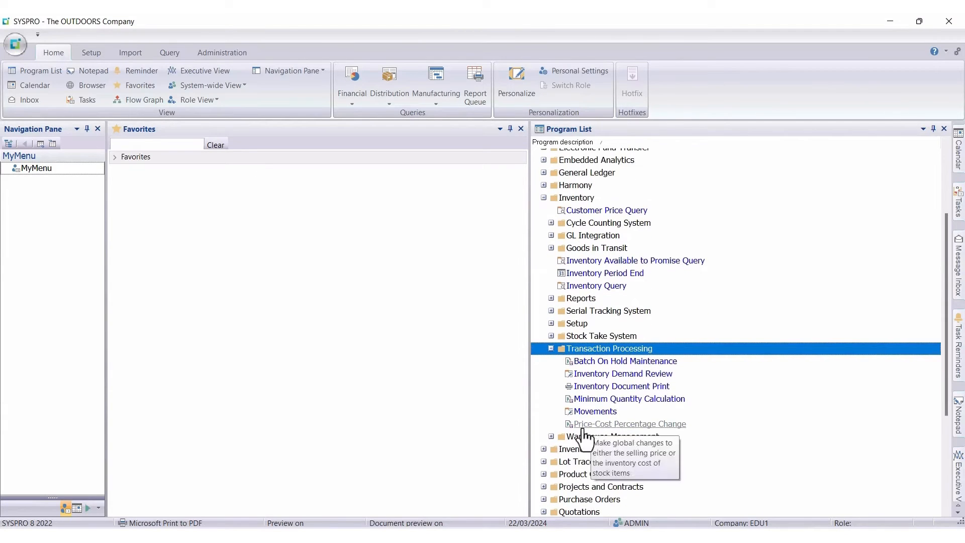
click(643, 425)
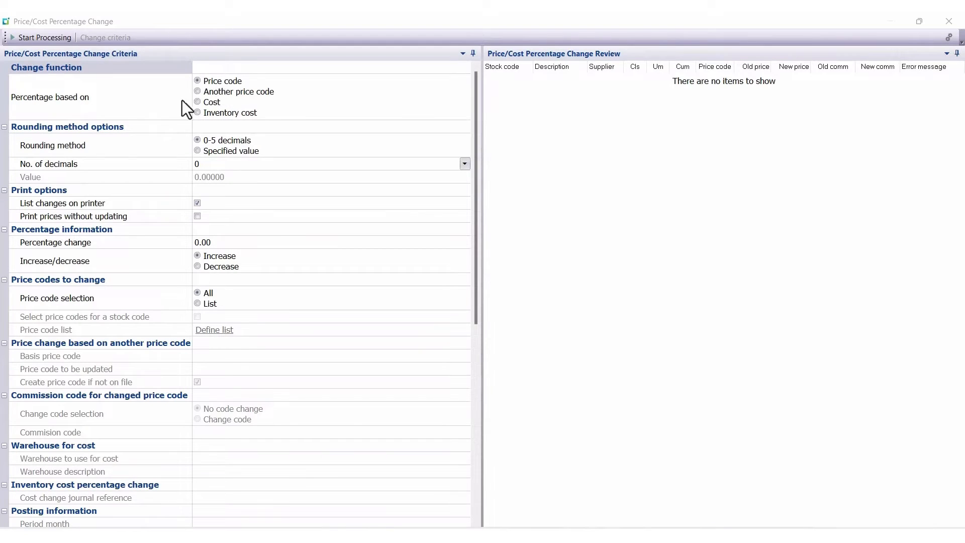
Step: Enable printing prices without updating and set the percentage change to 10
scroll(246, 141, down, 3)
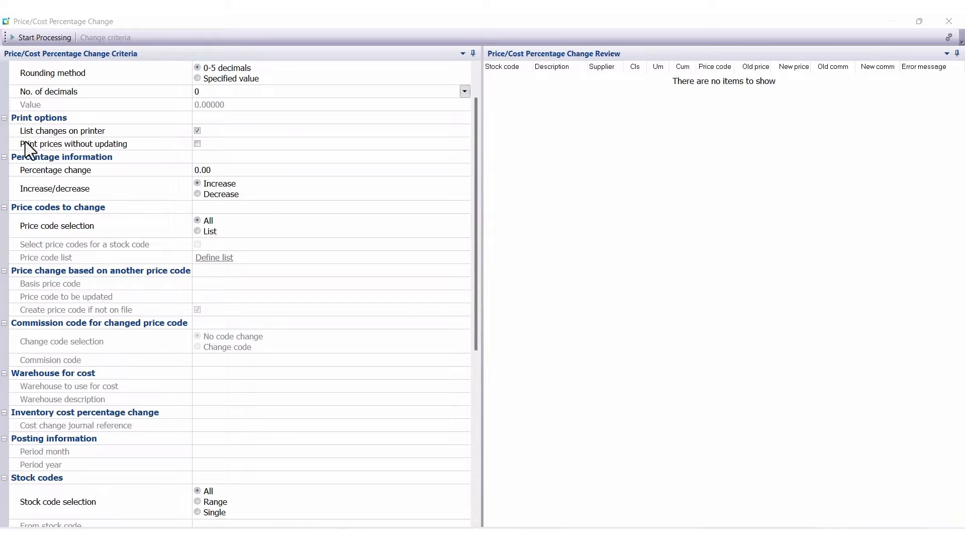
click(197, 144)
click(35, 170)
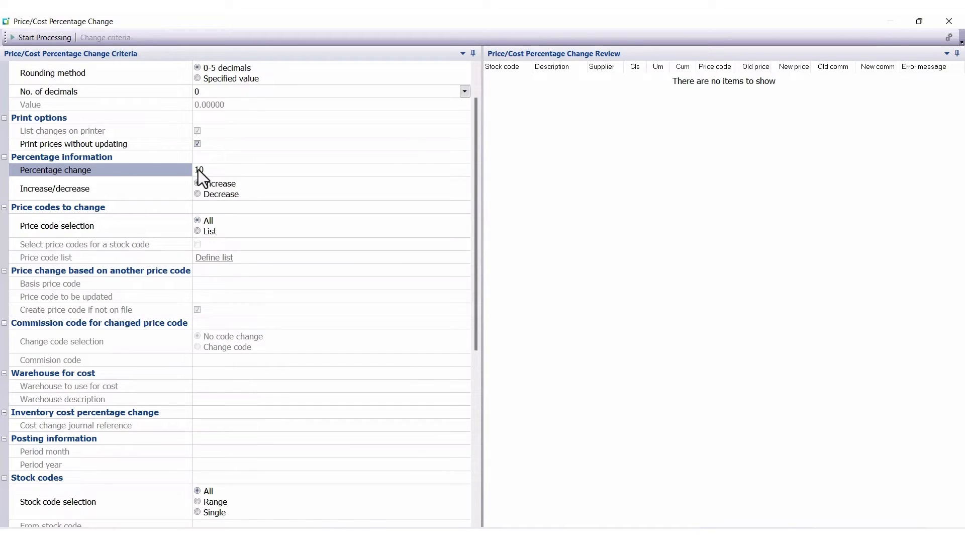
Step: Limit the price codes to change to a list containing only price code A
scroll(224, 206, down, 1)
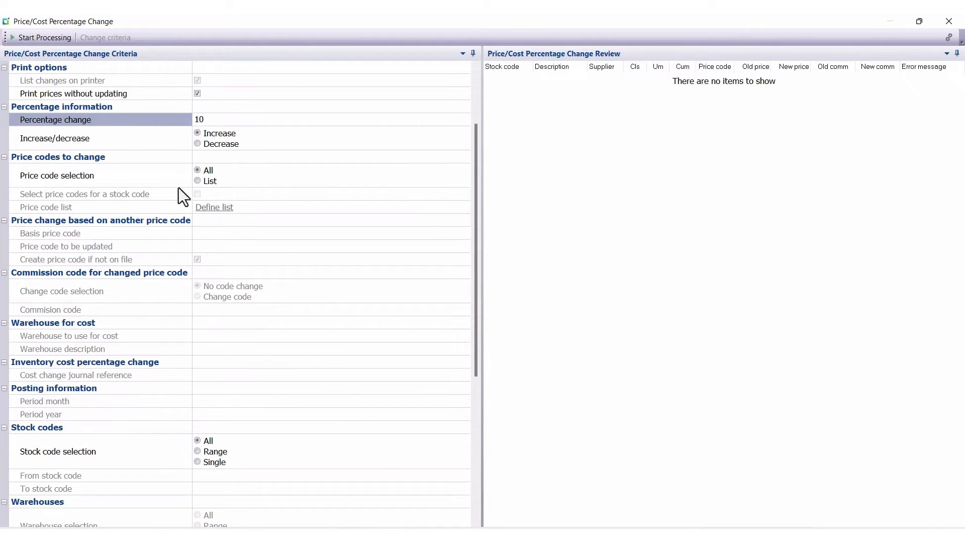
click(197, 181)
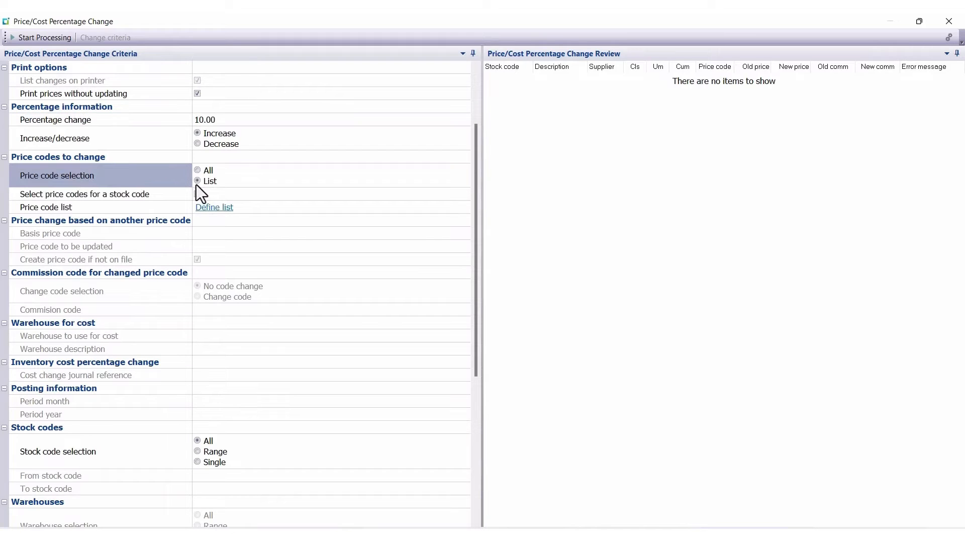
click(213, 213)
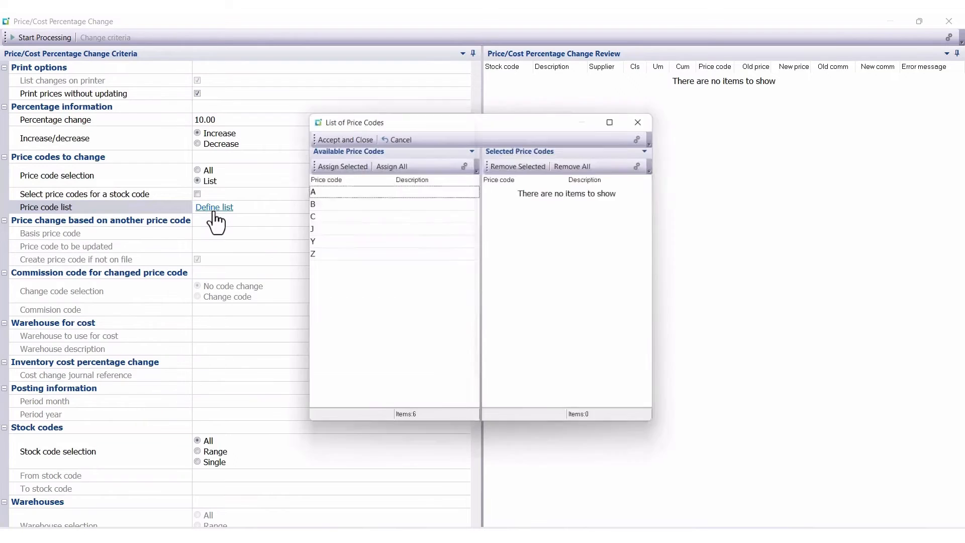
click(315, 191)
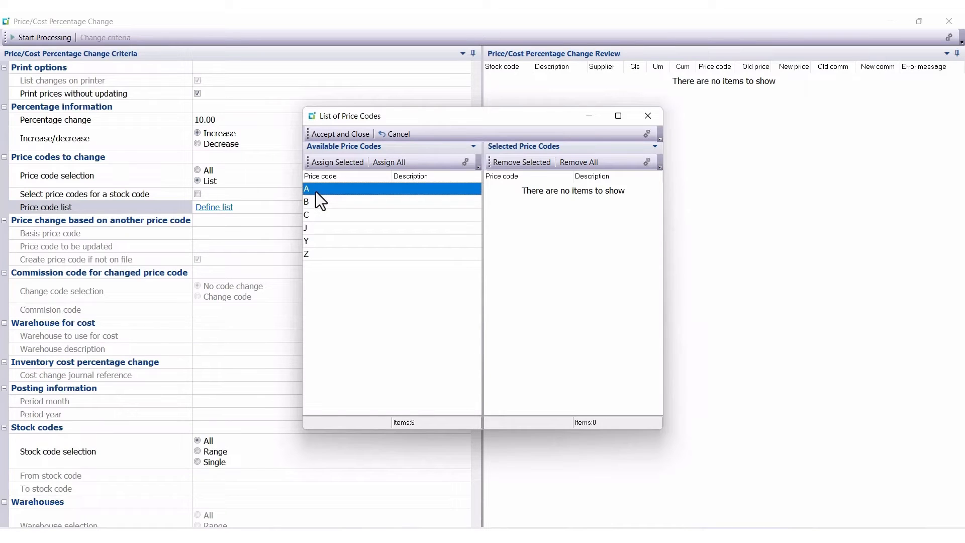
double_click(316, 192)
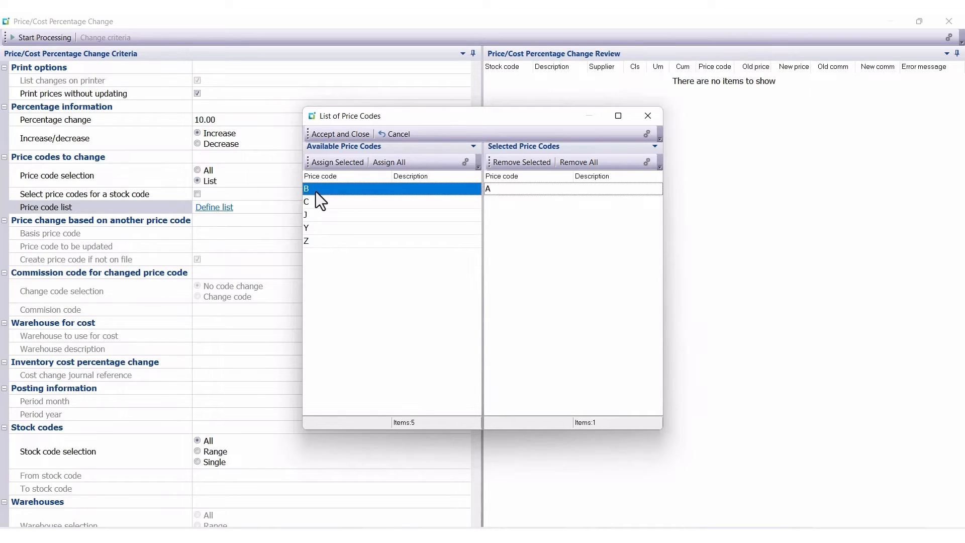
click(342, 135)
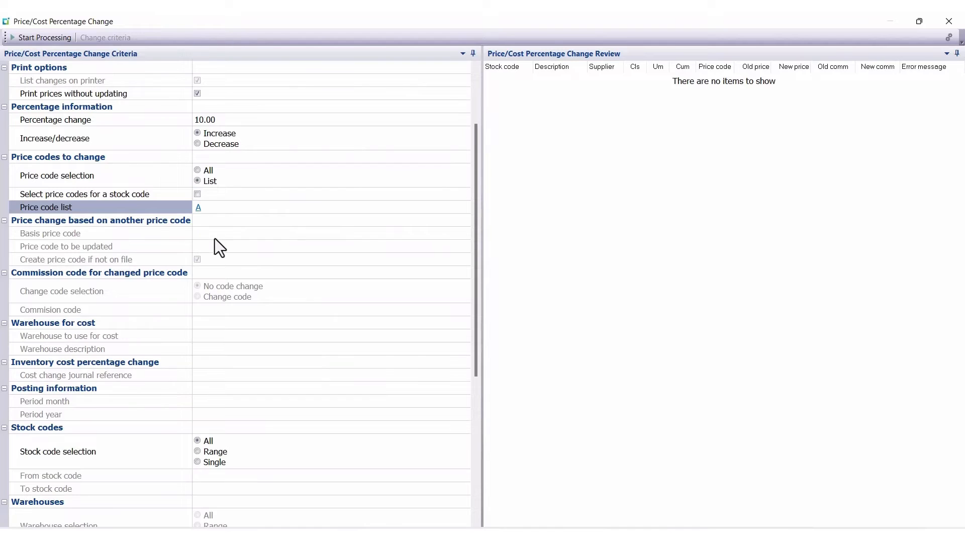
Step: Restrict the price change to the single product class RB (Racing Bicycles)
scroll(216, 239, down, 2)
scroll(225, 251, down, 3)
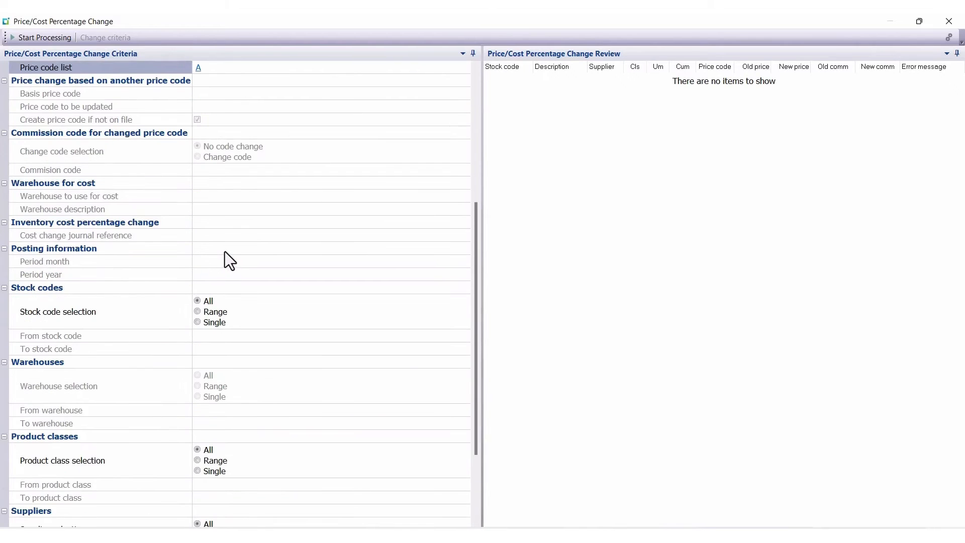
scroll(230, 262, down, 1)
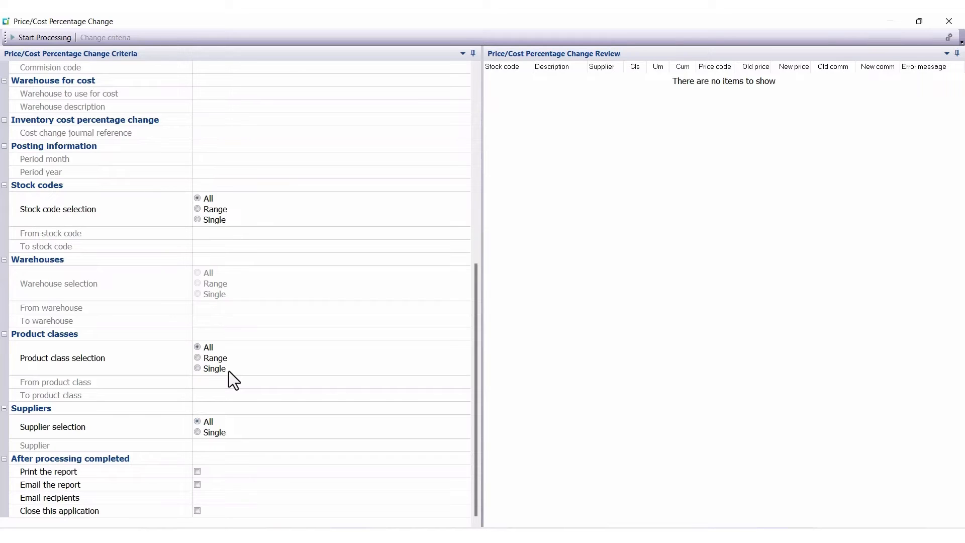
click(198, 372)
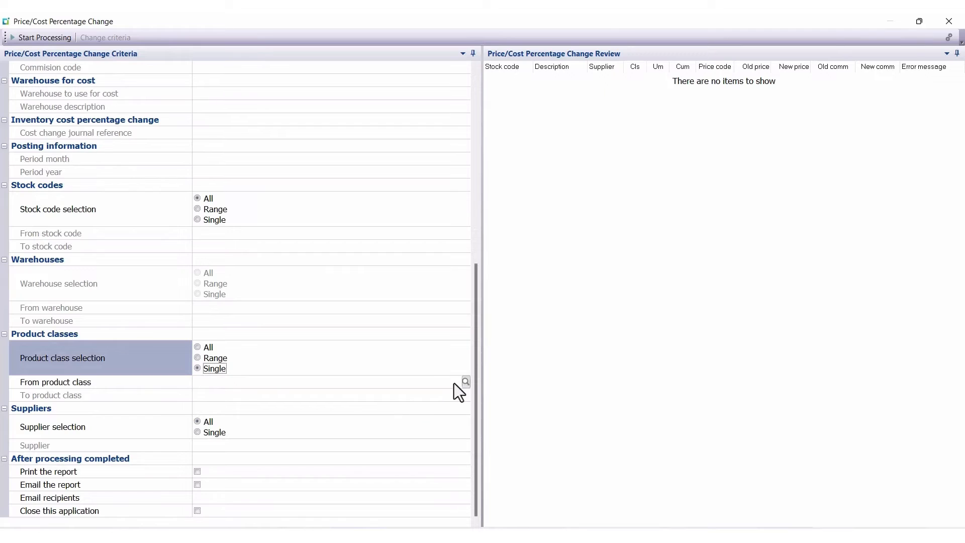
click(467, 382)
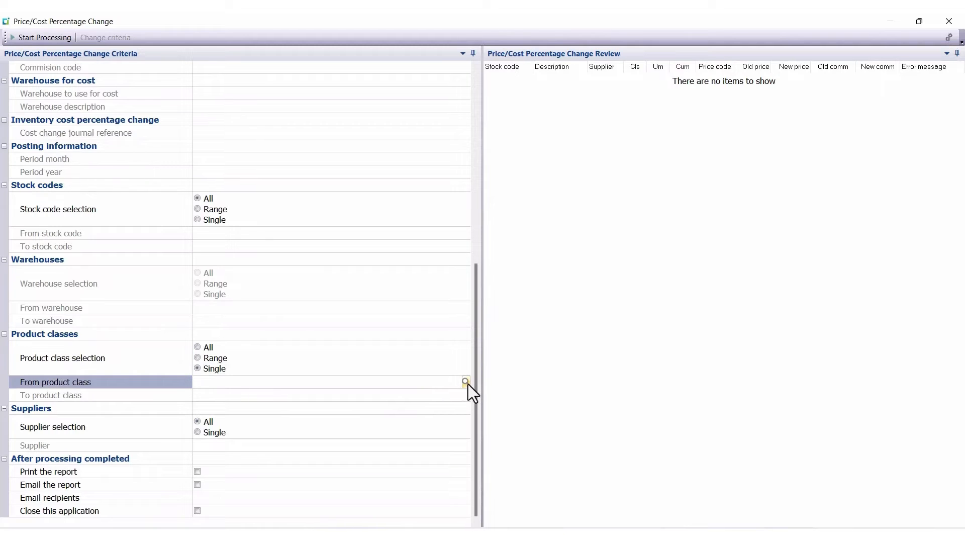
click(466, 382)
scroll(329, 276, down, 1)
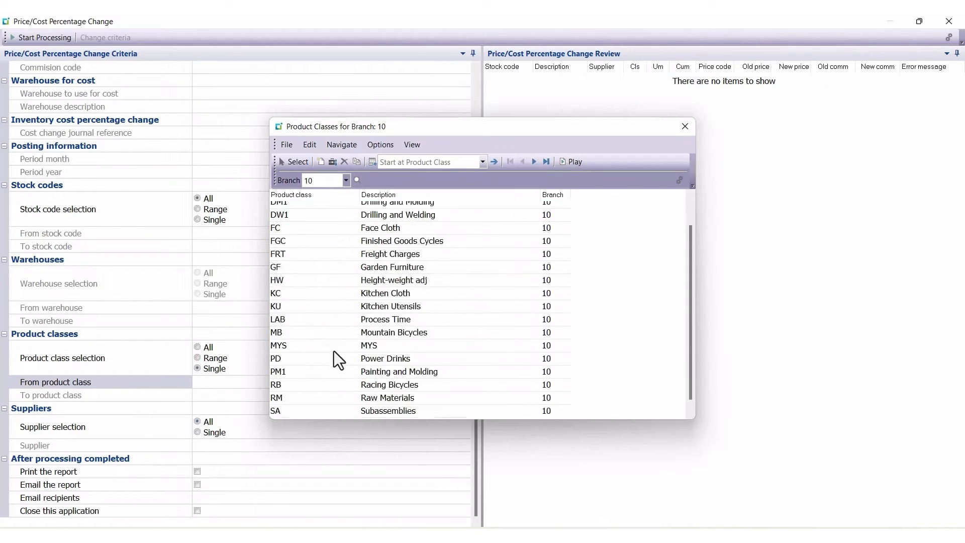
click(280, 377)
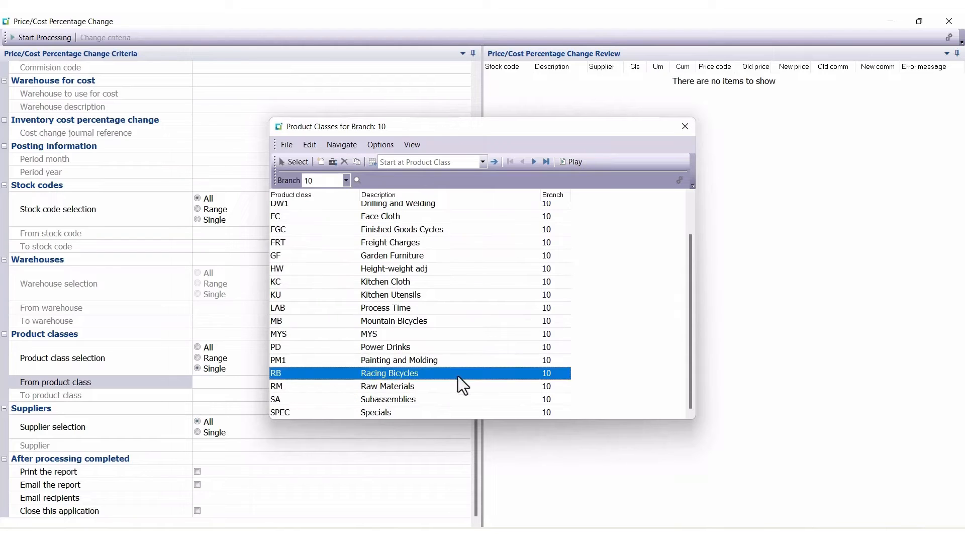
click(297, 165)
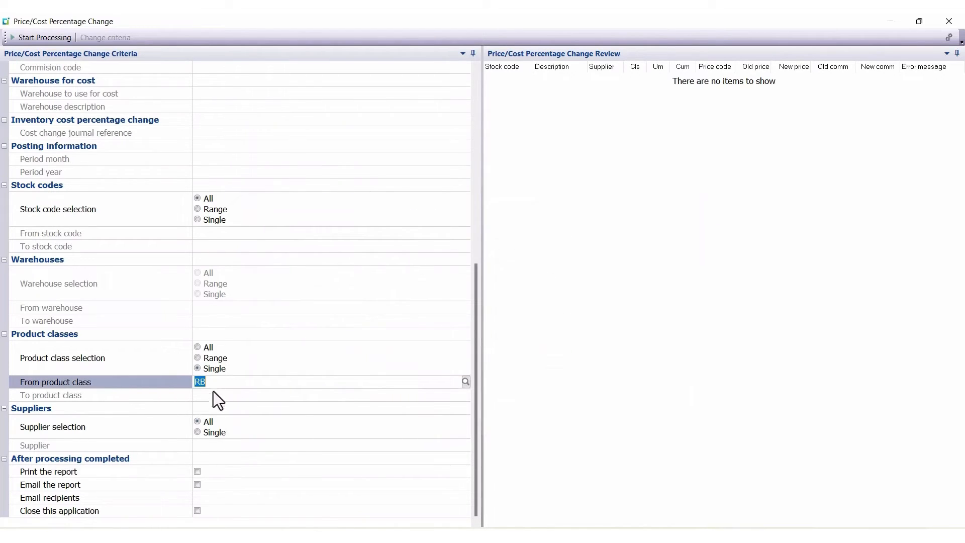
Step: Run the percentage change preview for product class RB, confirming the start of processing, and close the program after reviewing the new prices
click(45, 40)
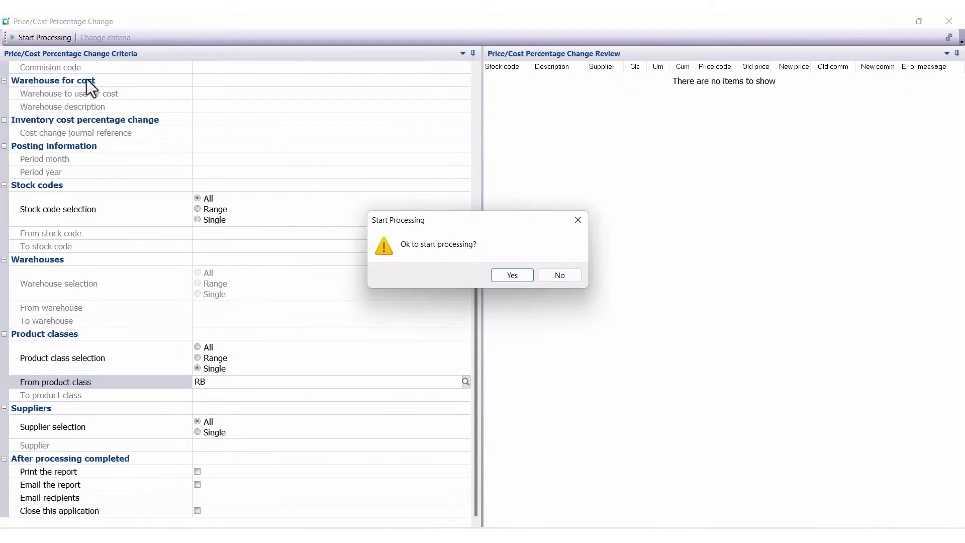
click(512, 276)
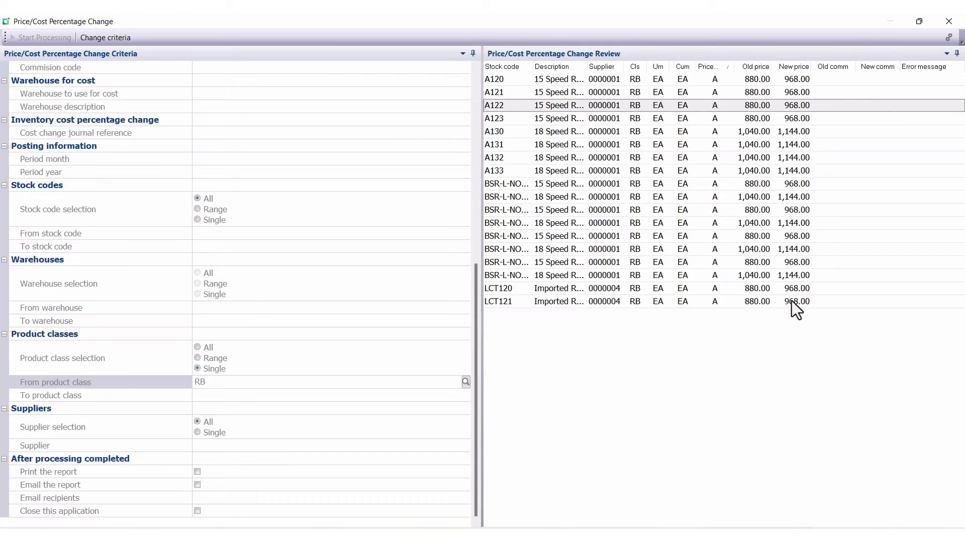
click(957, 25)
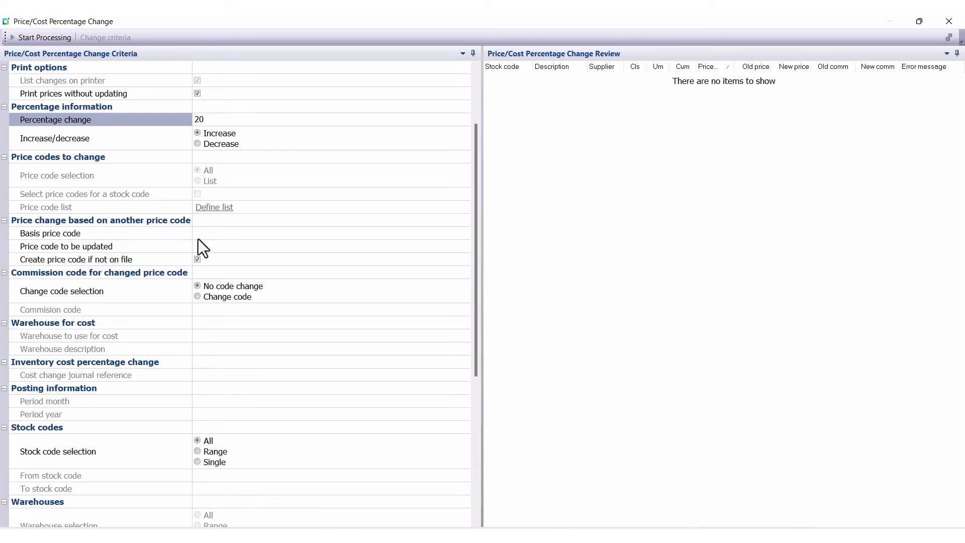
Step: Set the basis price code to C and the price code to be updated to B, and process the price change preview
click(200, 237)
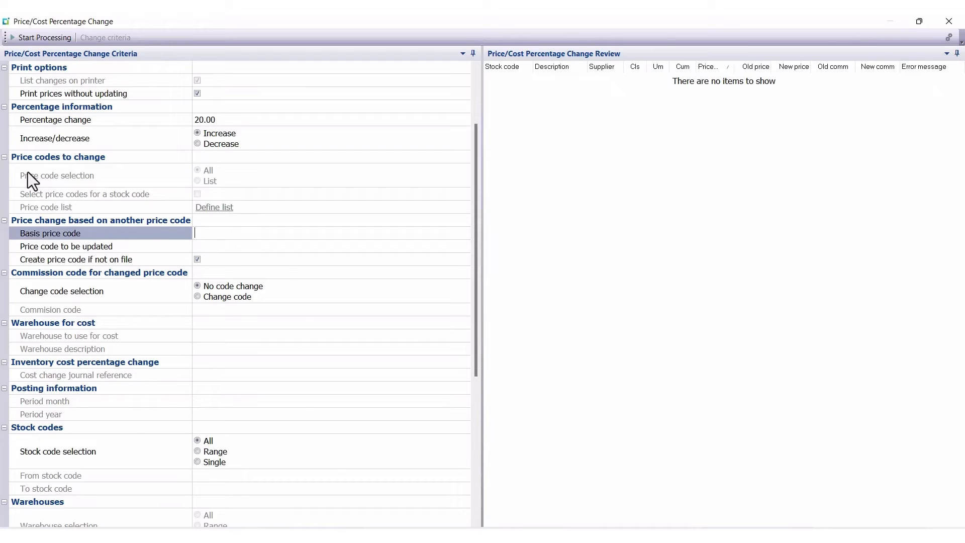
text(C)
key(Tab)
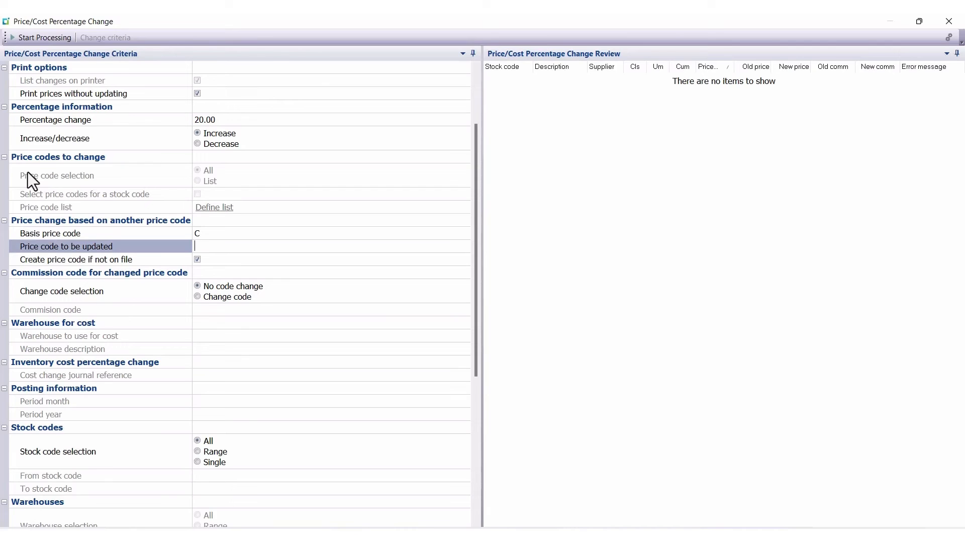
text(B)
click(40, 41)
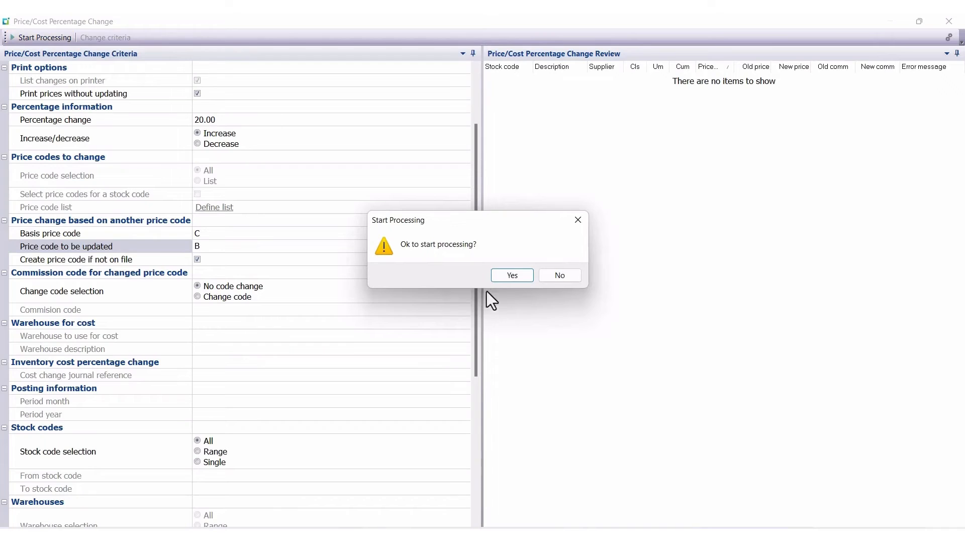
click(509, 276)
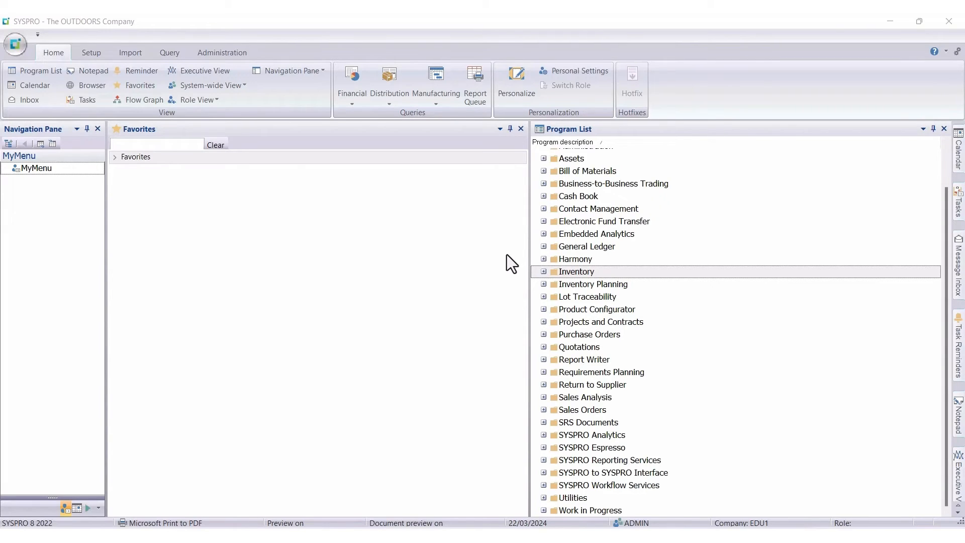
Step: Open the Price-Cost Percentage Change program from the Inventory Transaction Processing folder
click(543, 271)
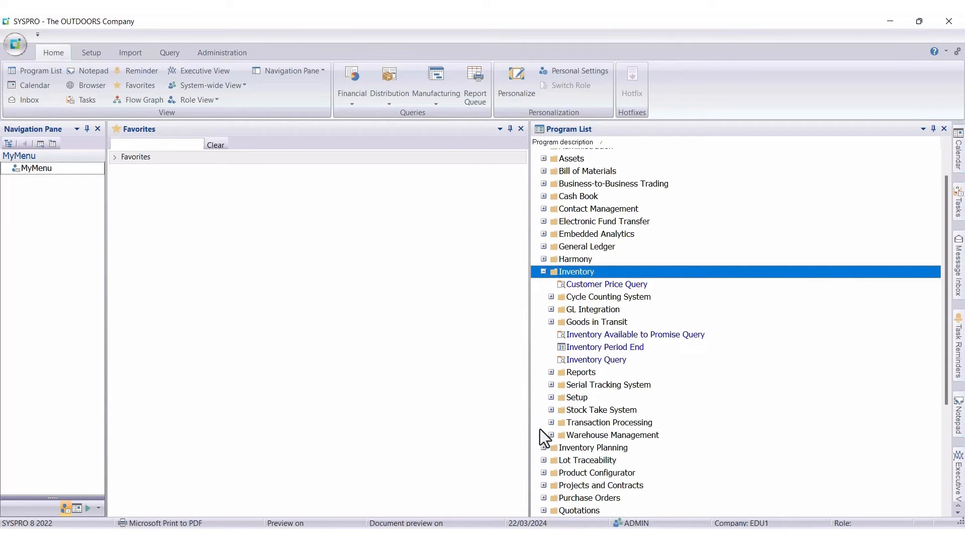
click(551, 423)
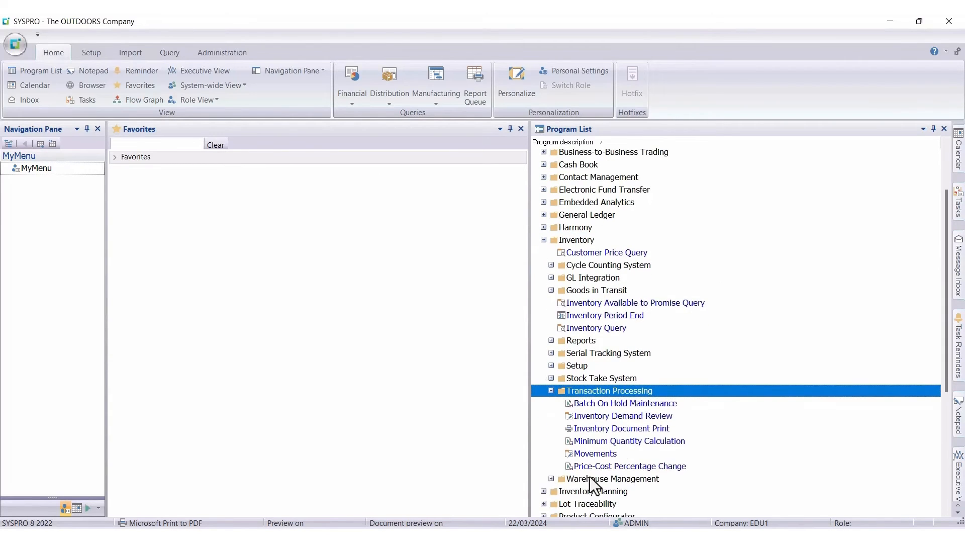
click(645, 467)
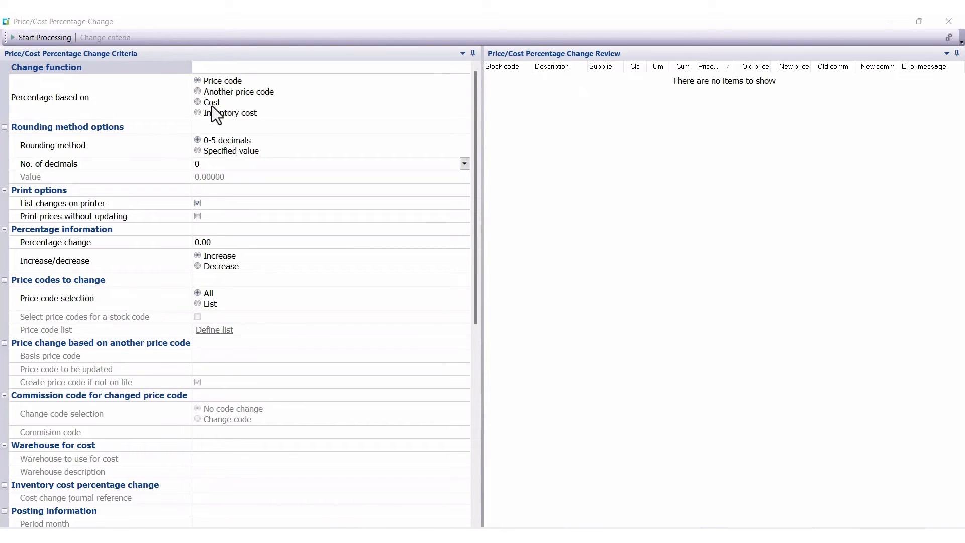
Step: Base the percentage on cost, enable printing prices without updating, and set the percentage change to 70
click(197, 103)
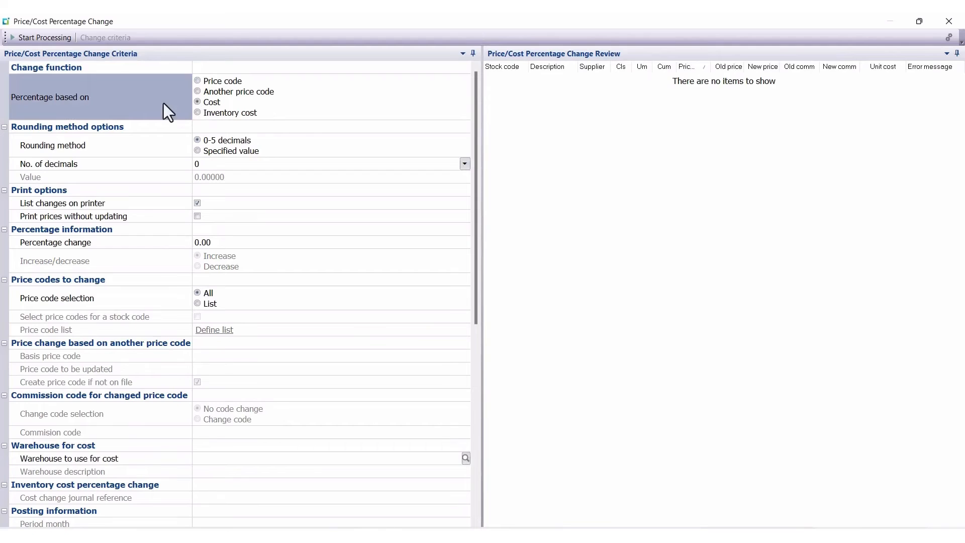
scroll(207, 116, down, 1)
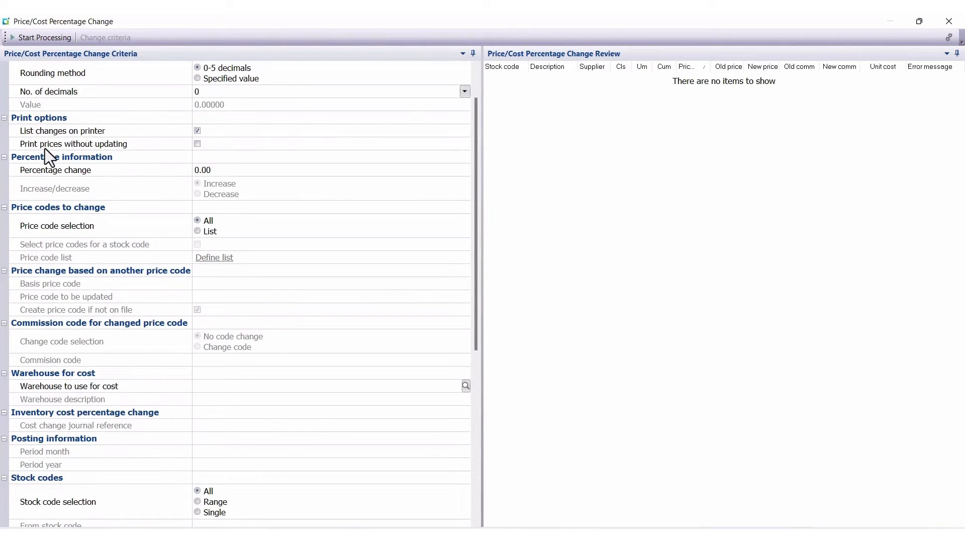
click(201, 143)
click(211, 158)
click(207, 169)
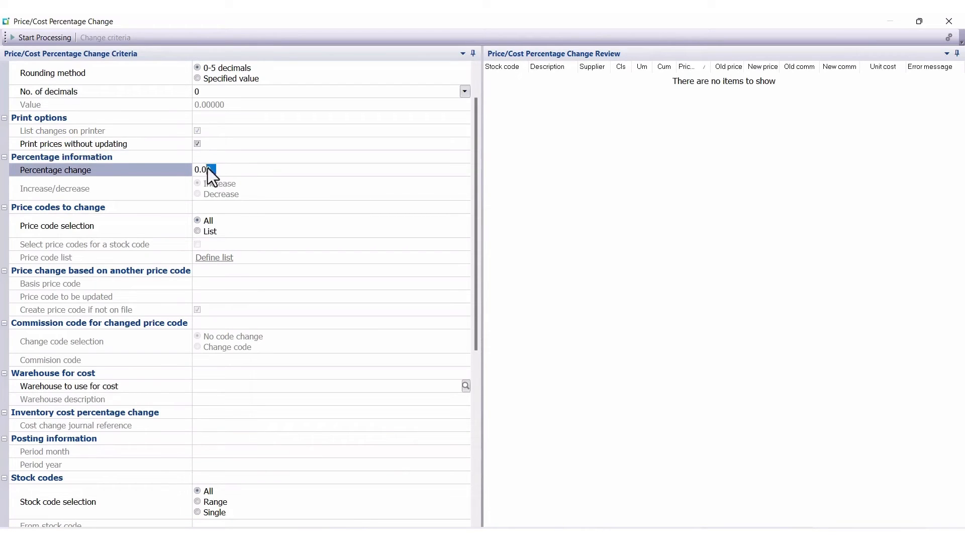
text(70)
key(Tab)
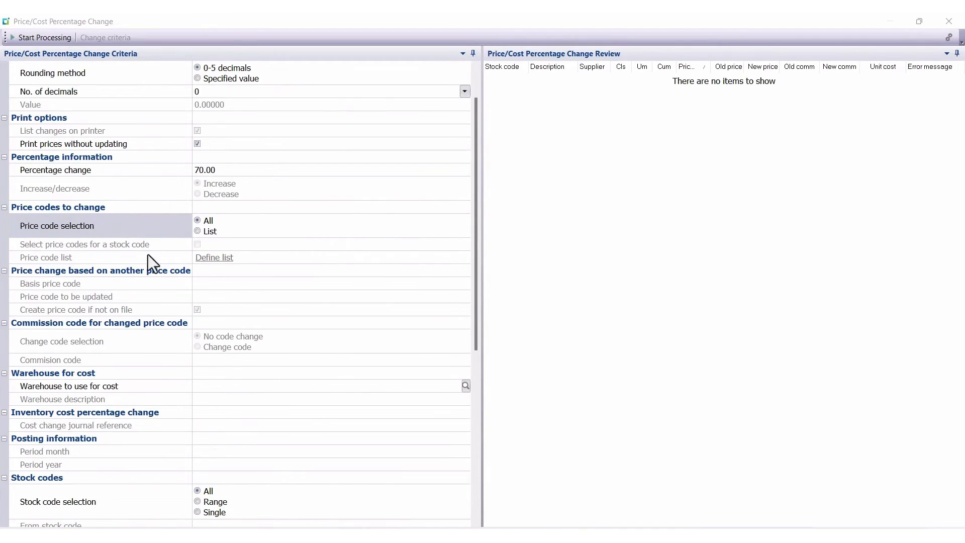
Step: Limit the price codes to change to a list containing only price code A
click(202, 231)
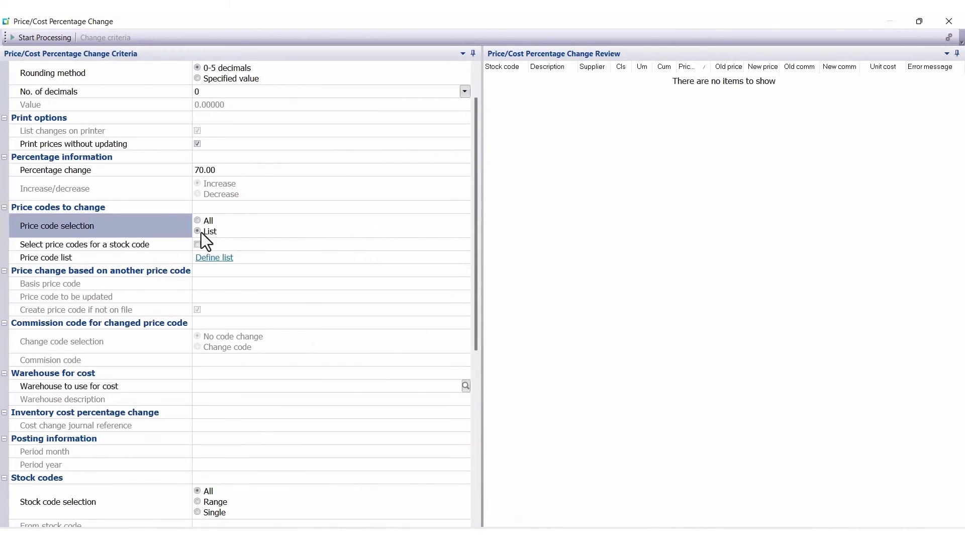
click(216, 258)
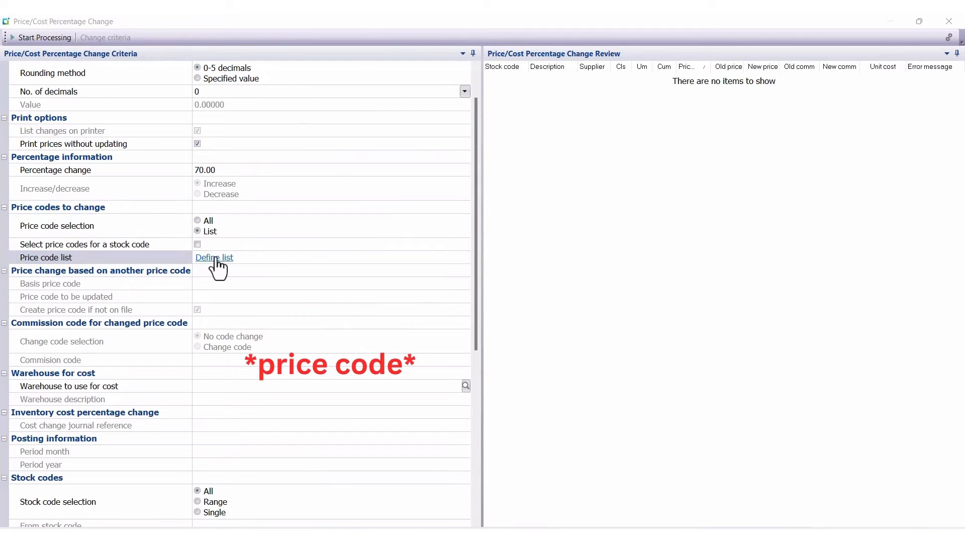
click(311, 191)
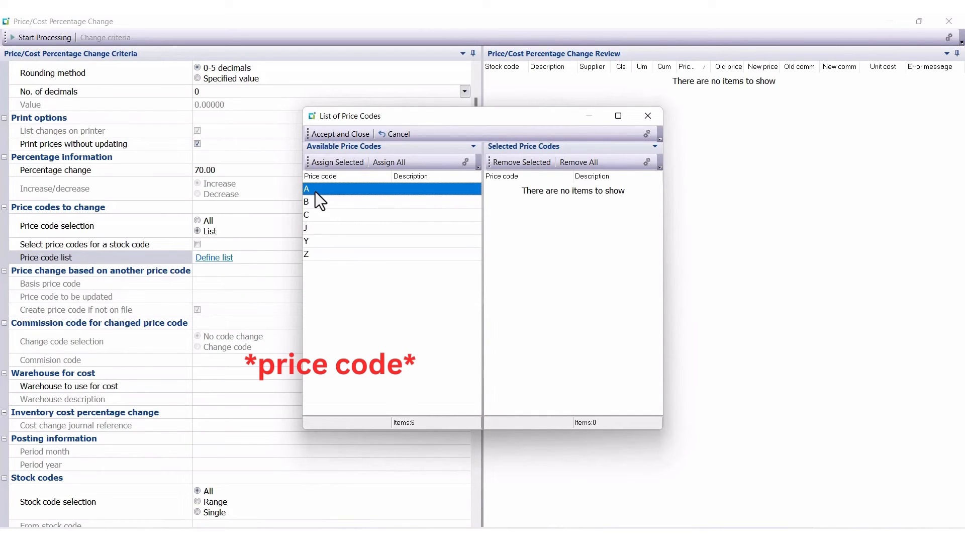
double_click(315, 192)
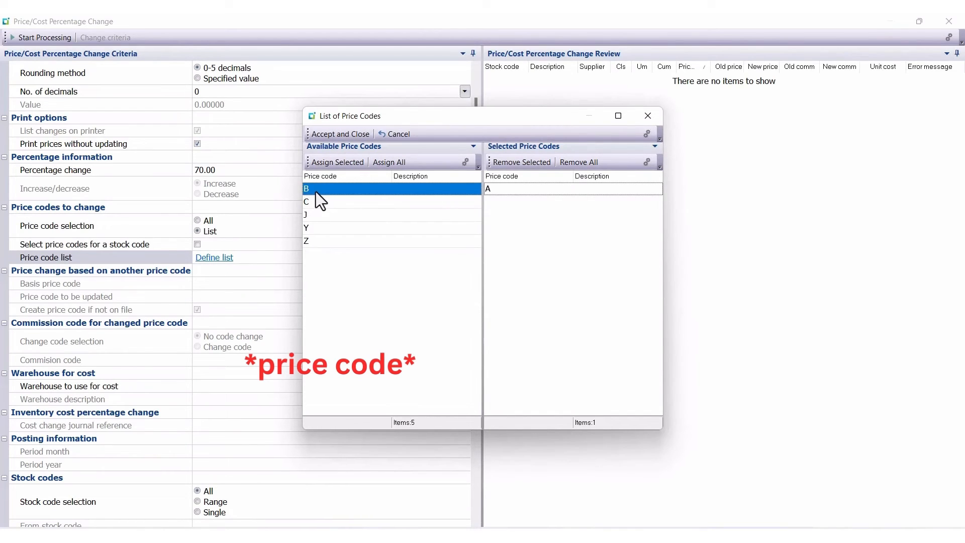
click(332, 135)
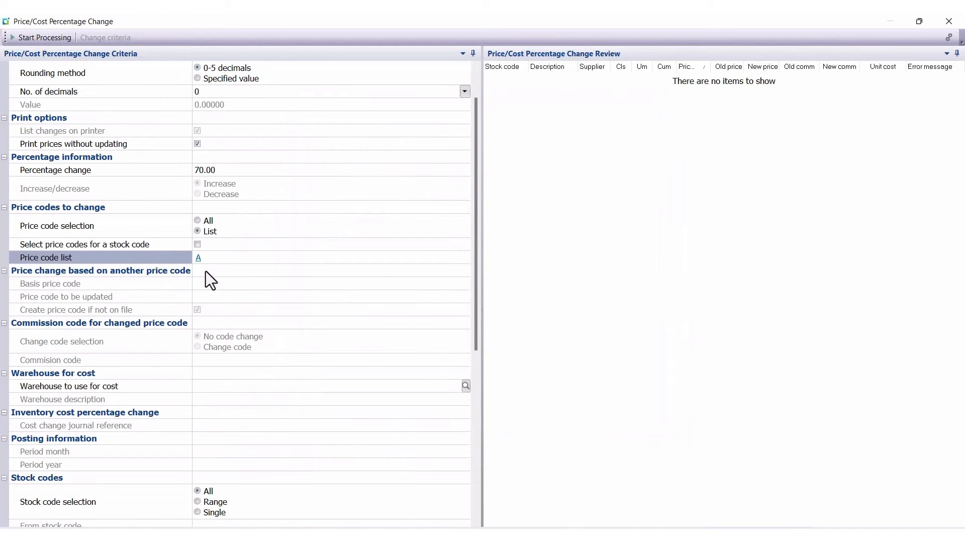
Step: Choose warehouse N (Northern Warehouse) as the warehouse to use for cost
scroll(207, 272, down, 1)
scroll(204, 273, down, 2)
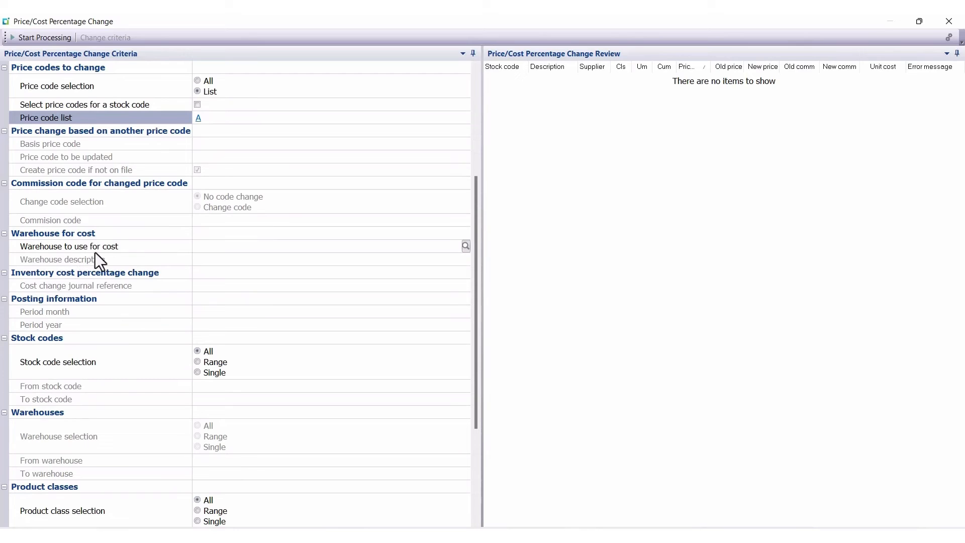
click(466, 253)
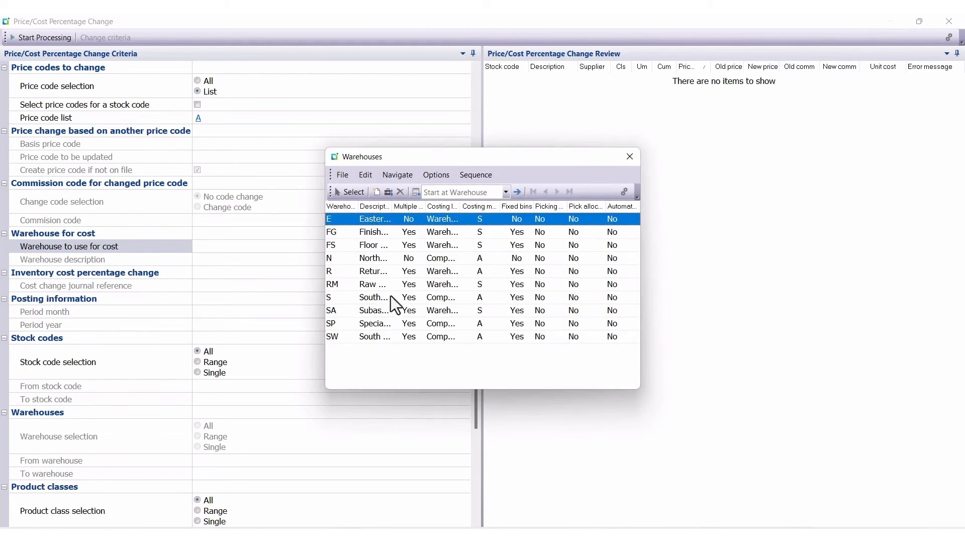
click(333, 261)
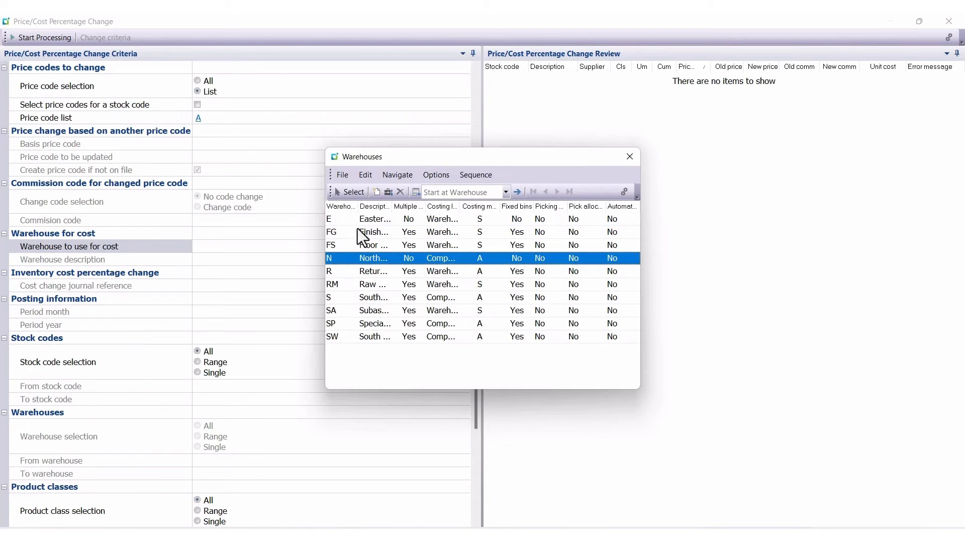
click(339, 195)
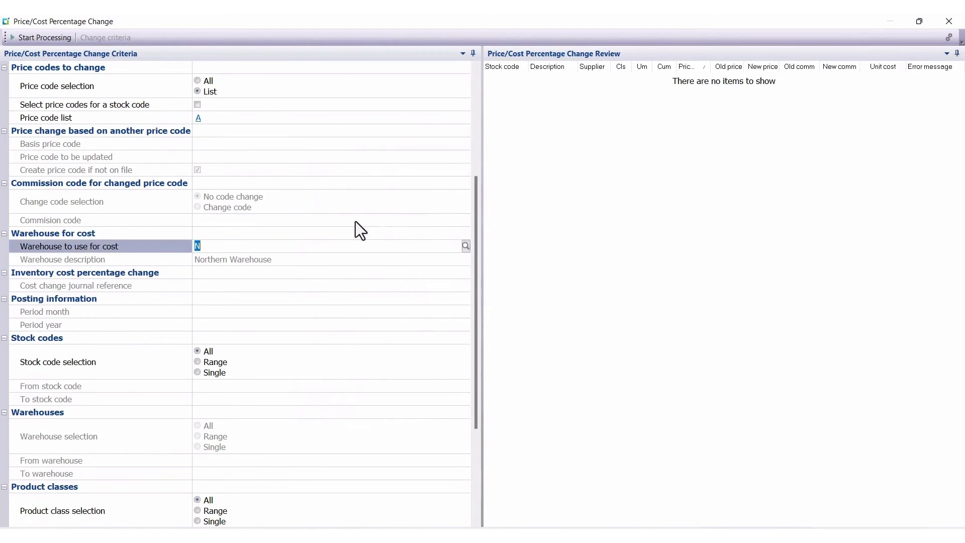
Step: Process the cost-based price change preview for all stock codes and product classes, and close the program after reviewing the results
scroll(175, 176, down, 3)
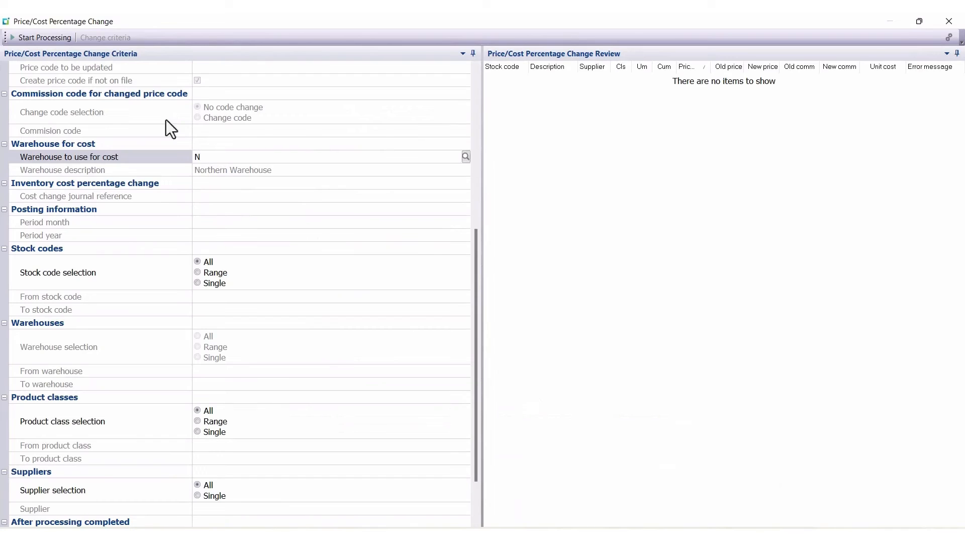
click(50, 38)
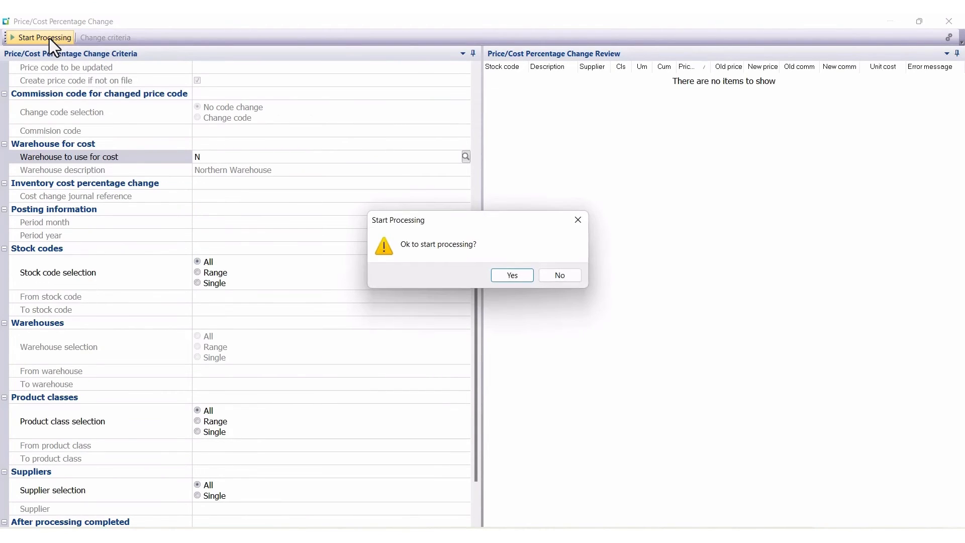
click(500, 276)
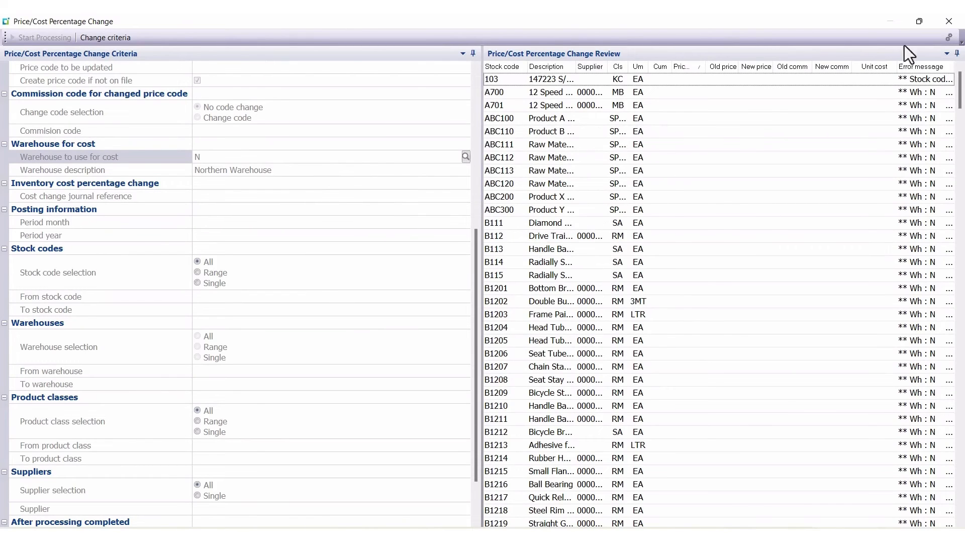
click(956, 23)
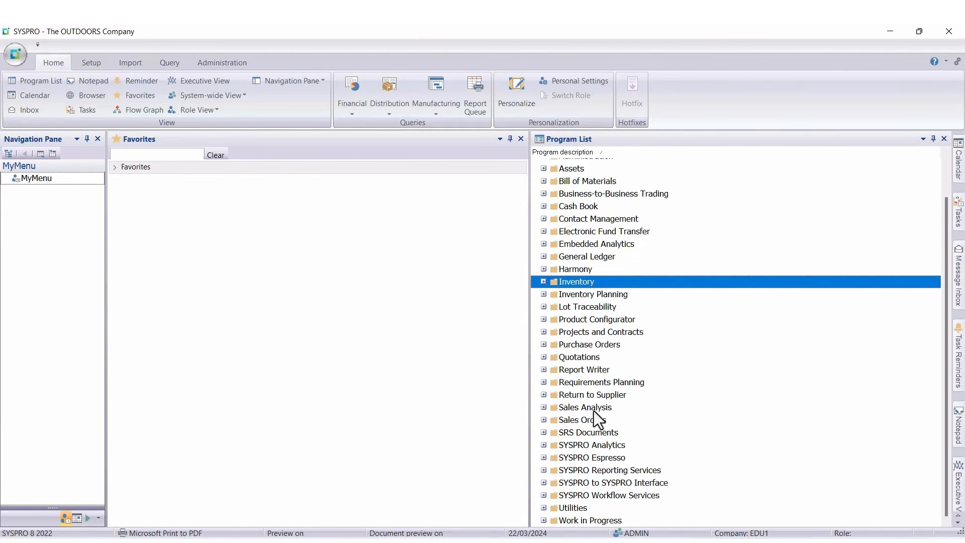
Step: Reopen the Price-Cost Percentage Change program from the Inventory Transaction Processing folder
click(543, 282)
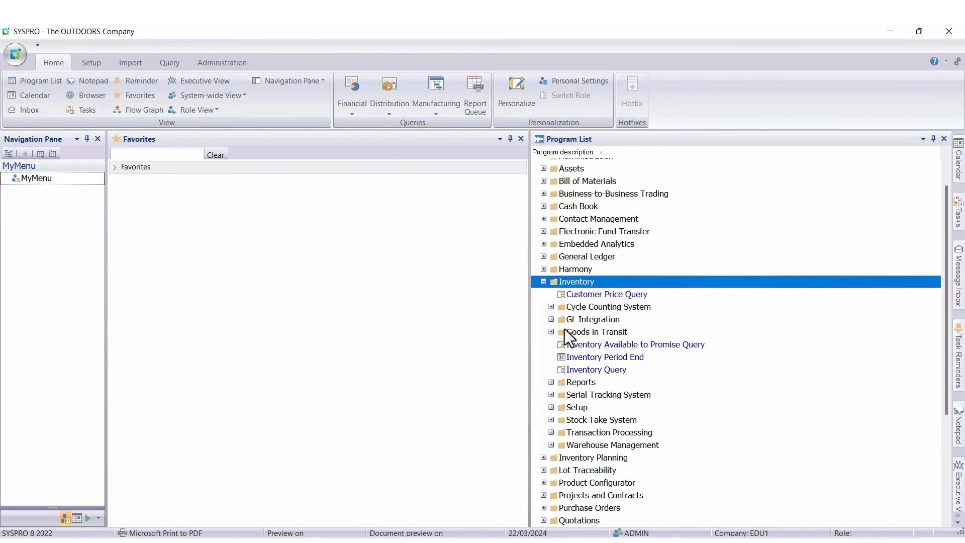
click(552, 432)
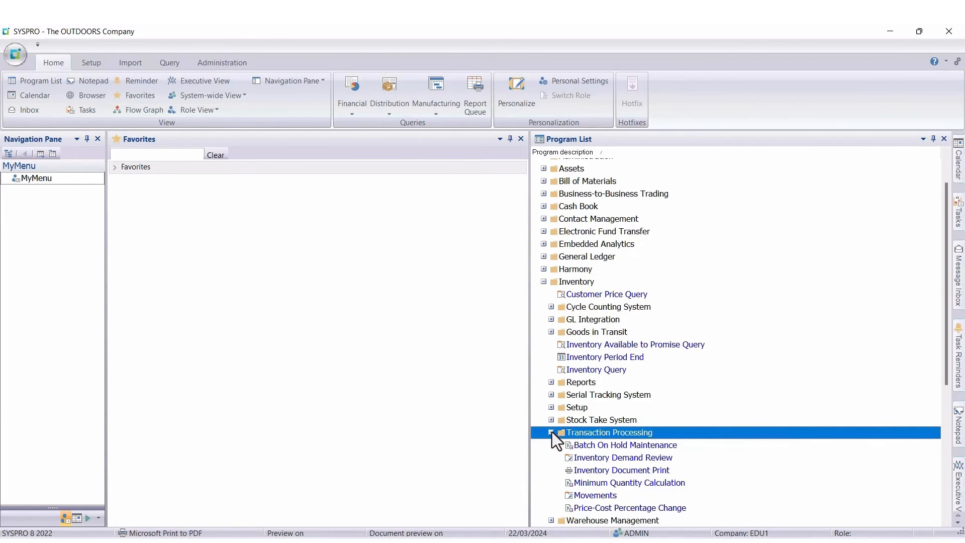
scroll(552, 435, down, 2)
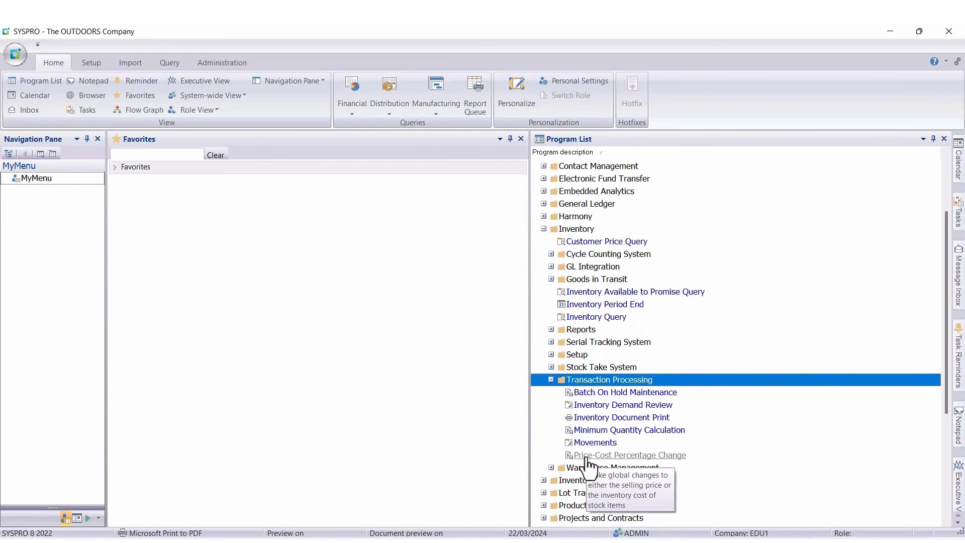
double_click(618, 456)
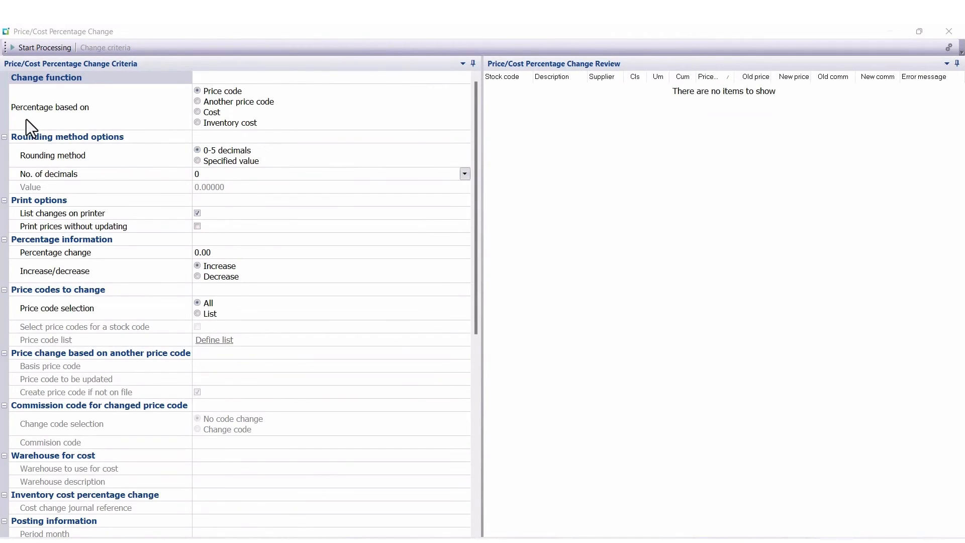
Step: Base the percentage on inventory cost and set the change to a 10 percent decrease
click(197, 123)
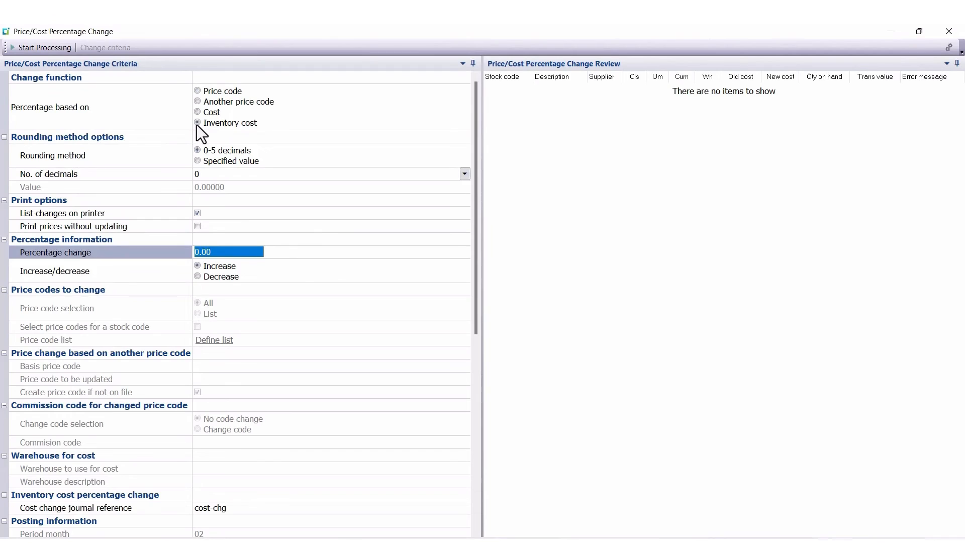
text(10)
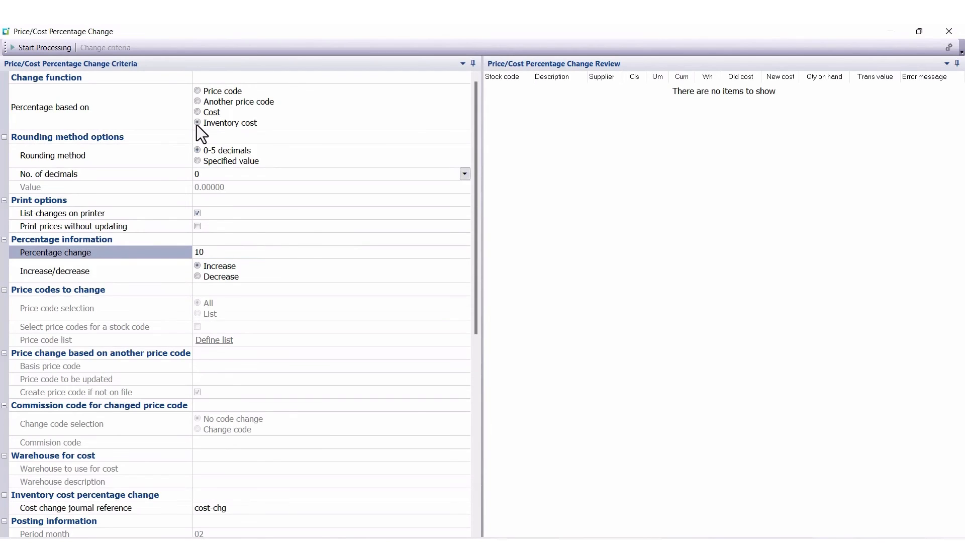
click(198, 276)
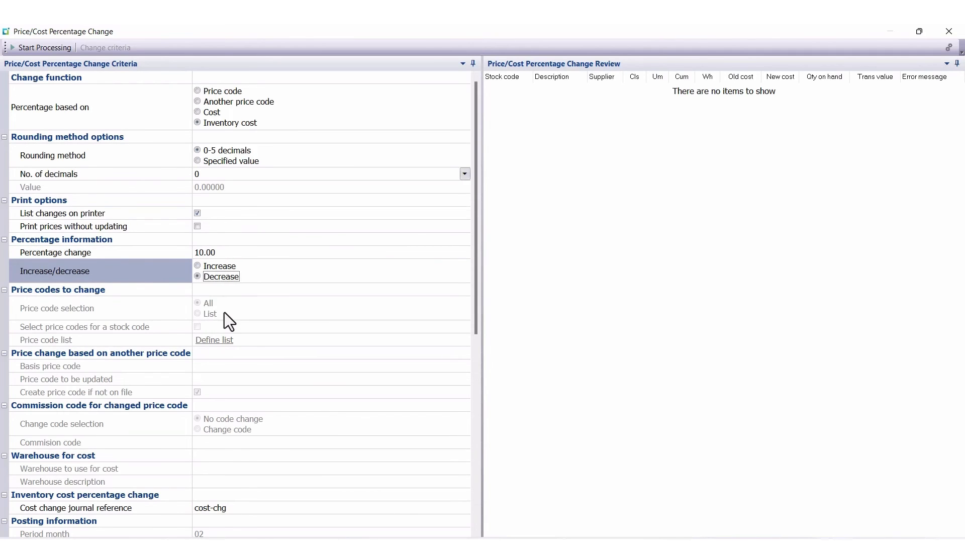
scroll(224, 312, down, 4)
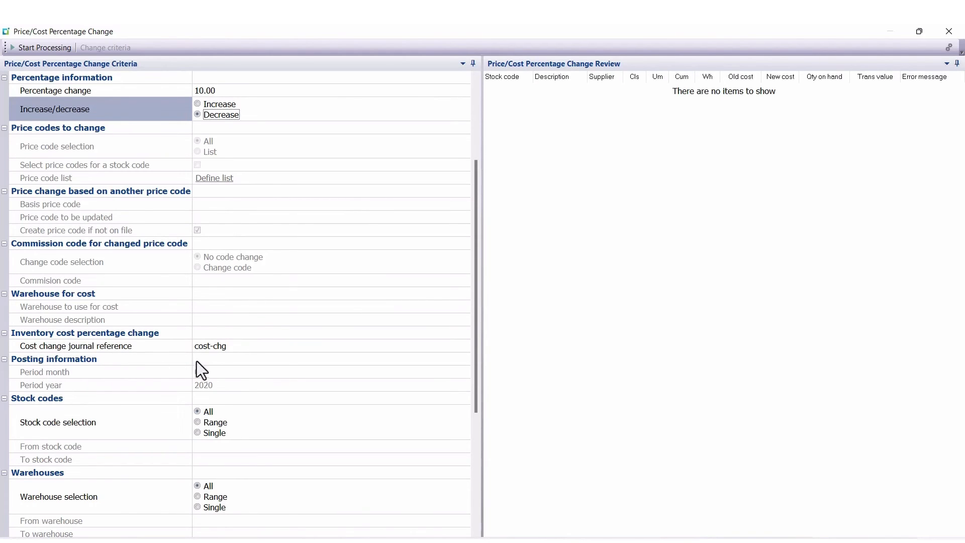
Step: Set the cost change journal reference to cost-chg1
click(203, 347)
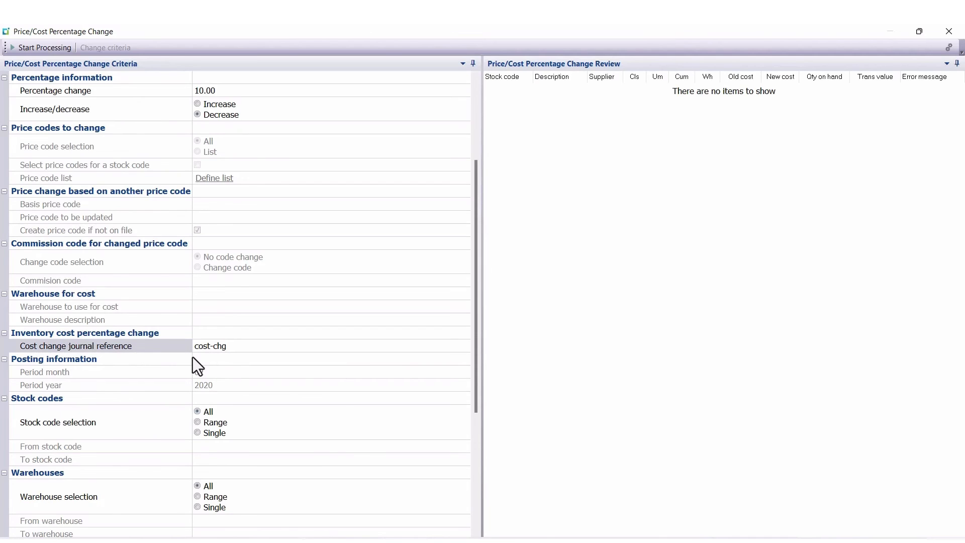
click(228, 345)
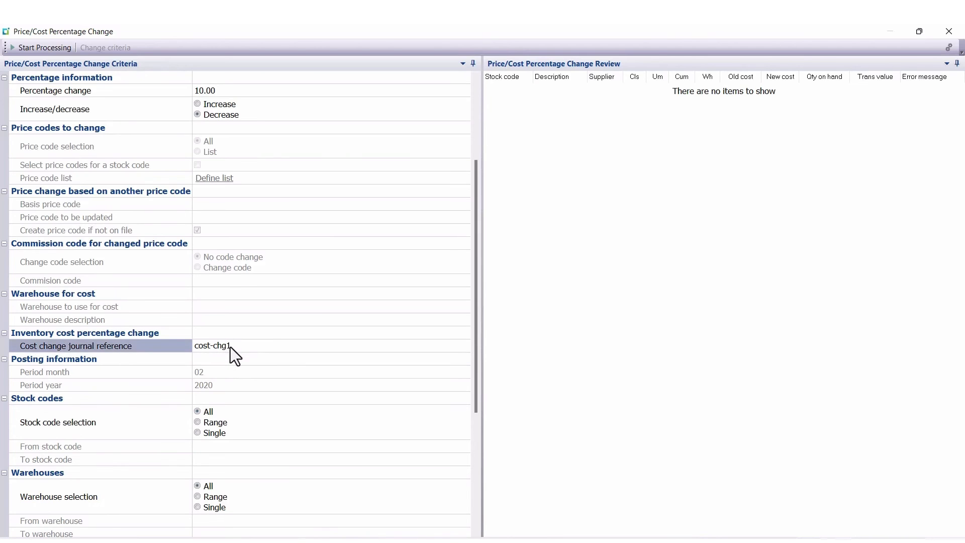
key(Tab)
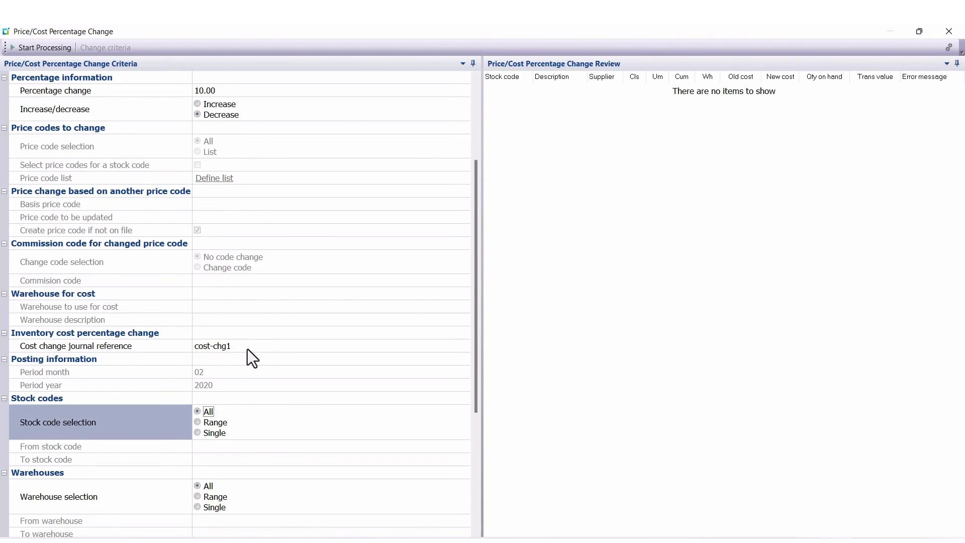
Step: Limit the product class selection to the single class BA (Bicycle Accessories)
scroll(257, 405, down, 3)
scroll(267, 405, down, 1)
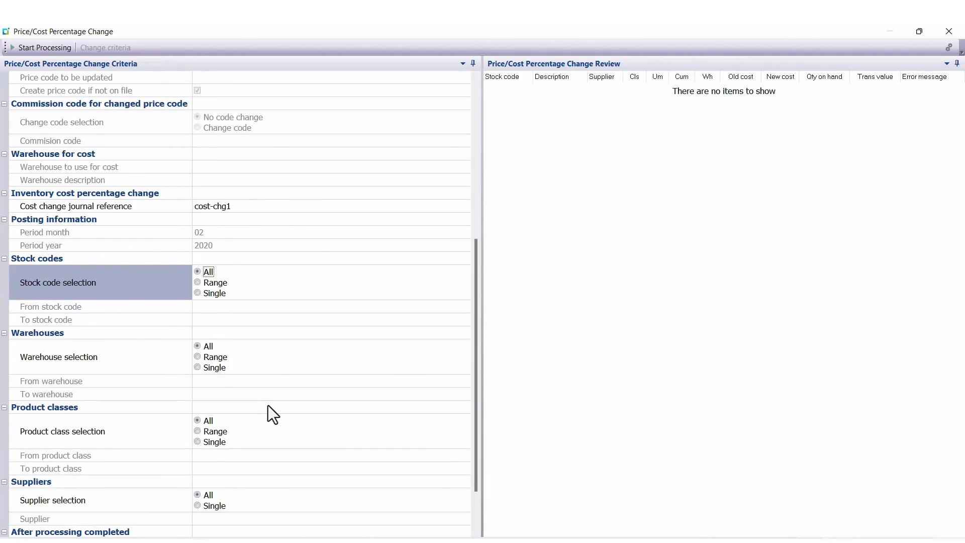
scroll(267, 405, down, 1)
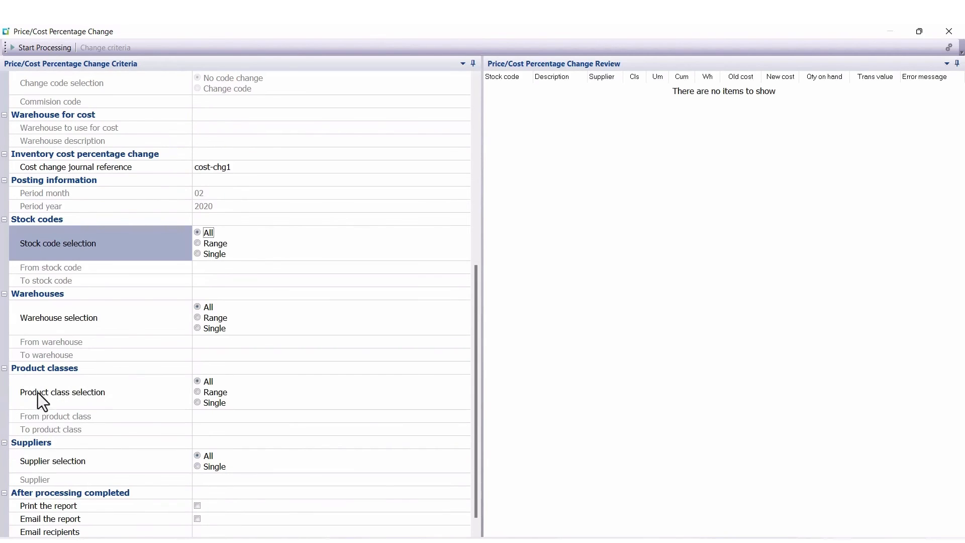
click(197, 402)
click(465, 417)
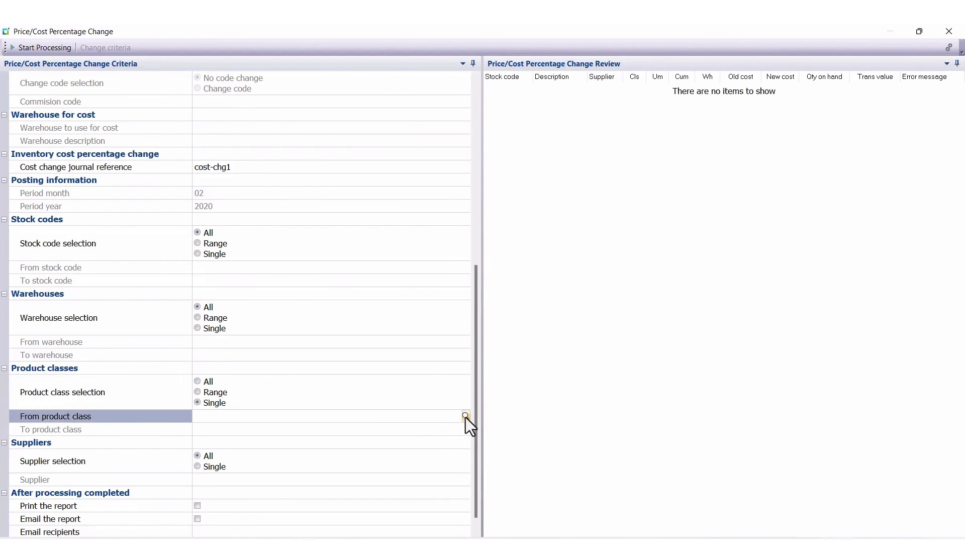
click(466, 415)
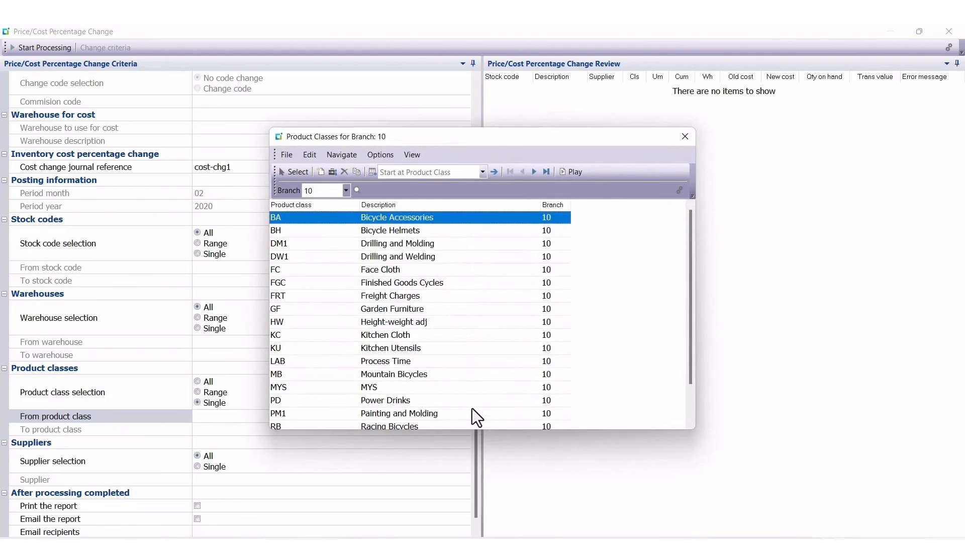
click(282, 218)
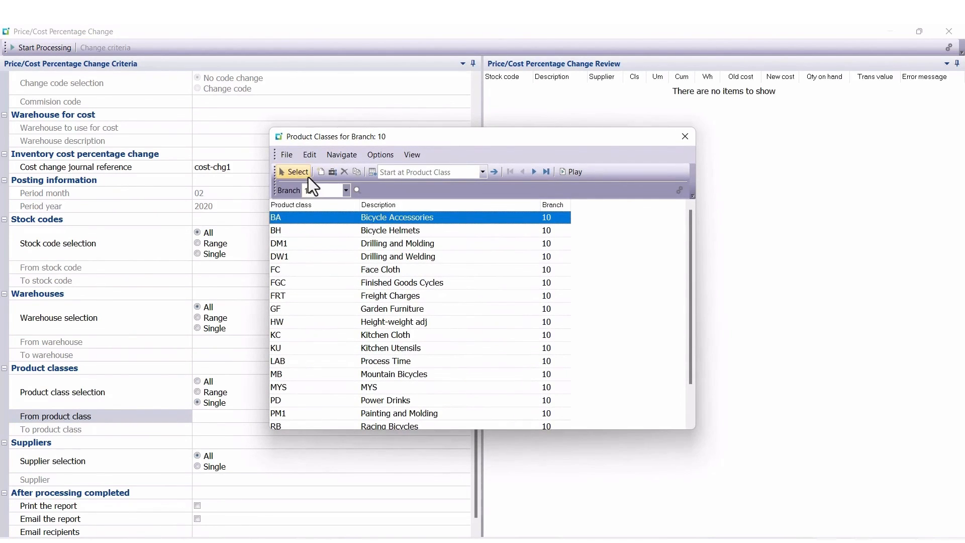
click(295, 172)
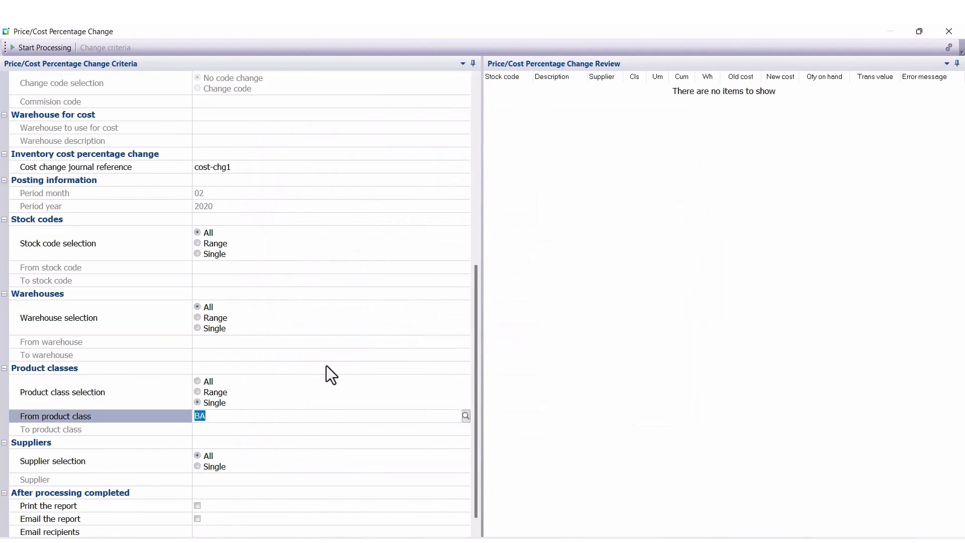
key(Tab)
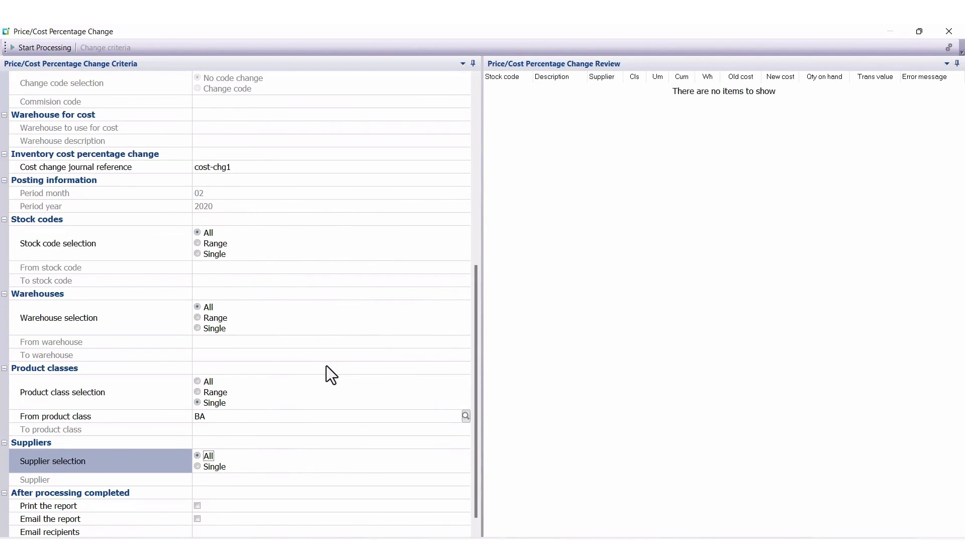
Step: Limit the supplier selection to the single supplier 0000004
click(198, 466)
click(462, 478)
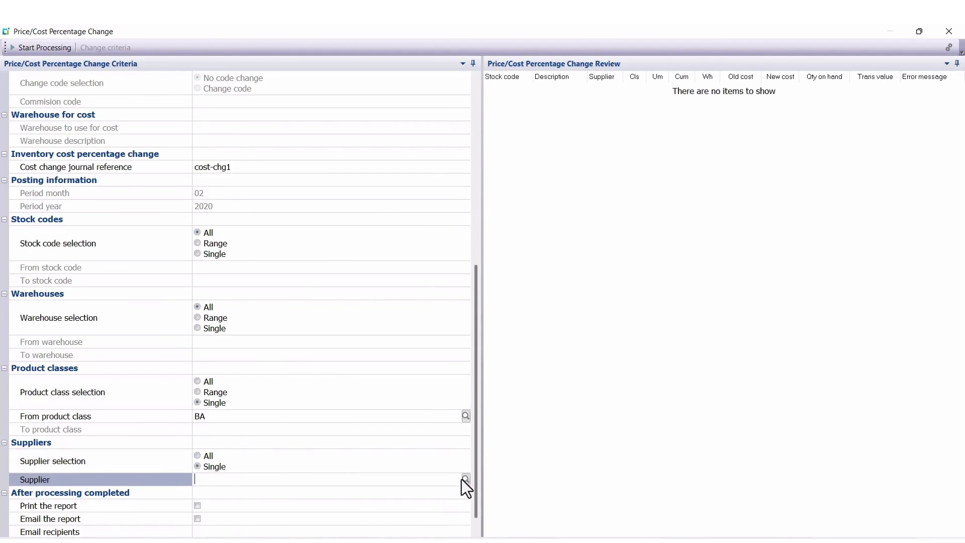
text(4)
key(Tab)
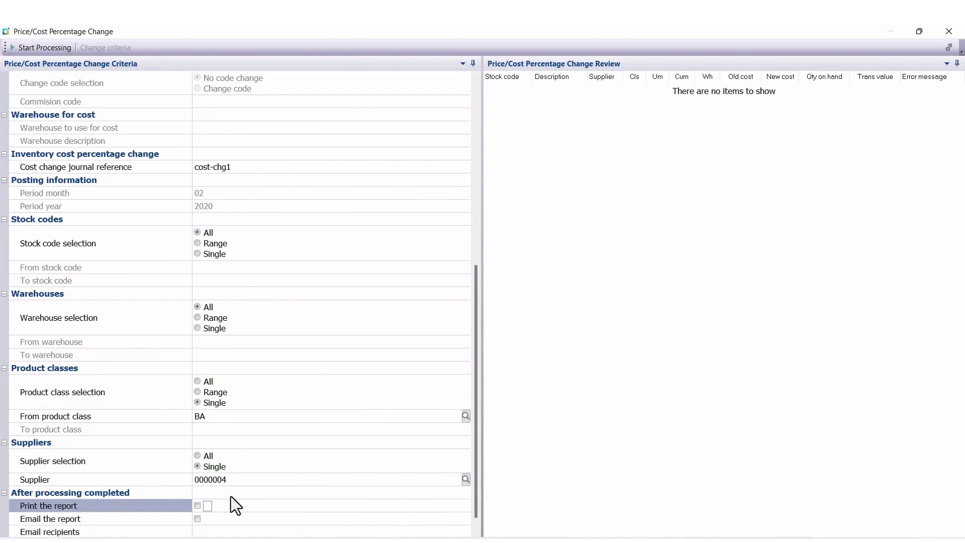
Step: Process the inventory cost percentage change with the chosen criteria, and close the program after reviewing the results
scroll(234, 497, down, 1)
scroll(60, 232, up, 10)
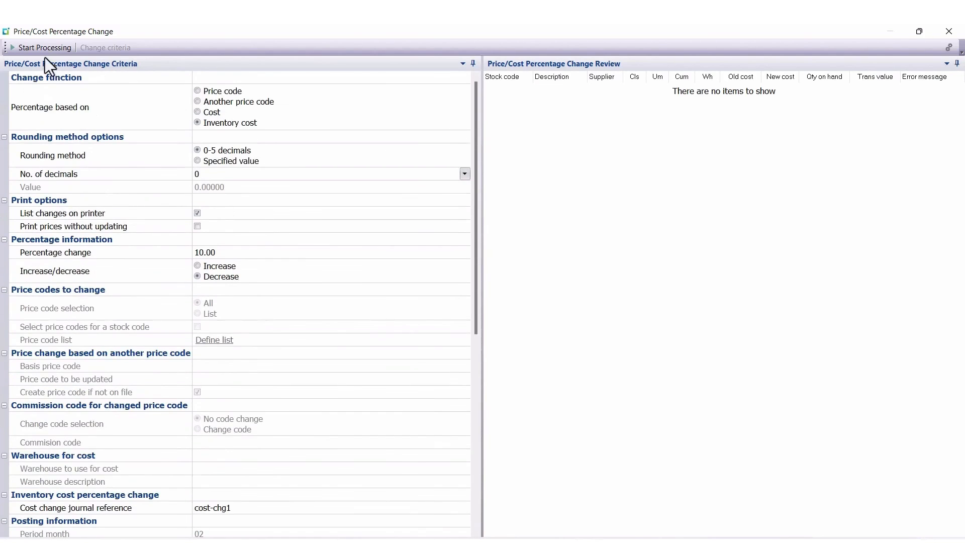
click(41, 51)
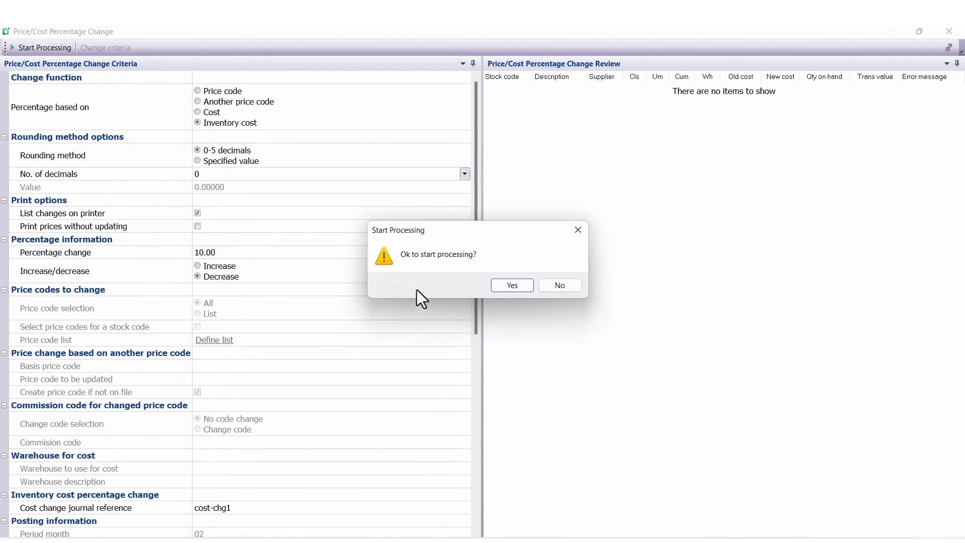
click(510, 286)
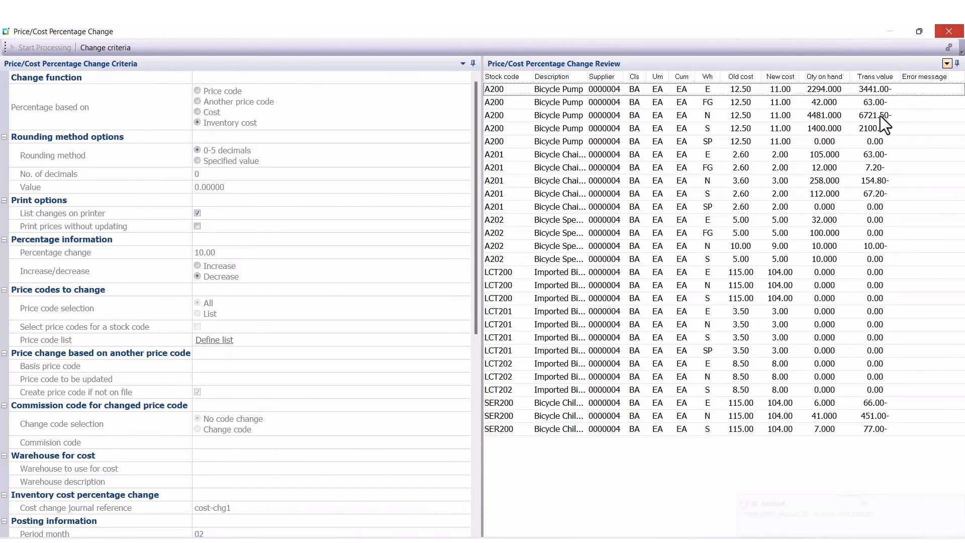
click(936, 32)
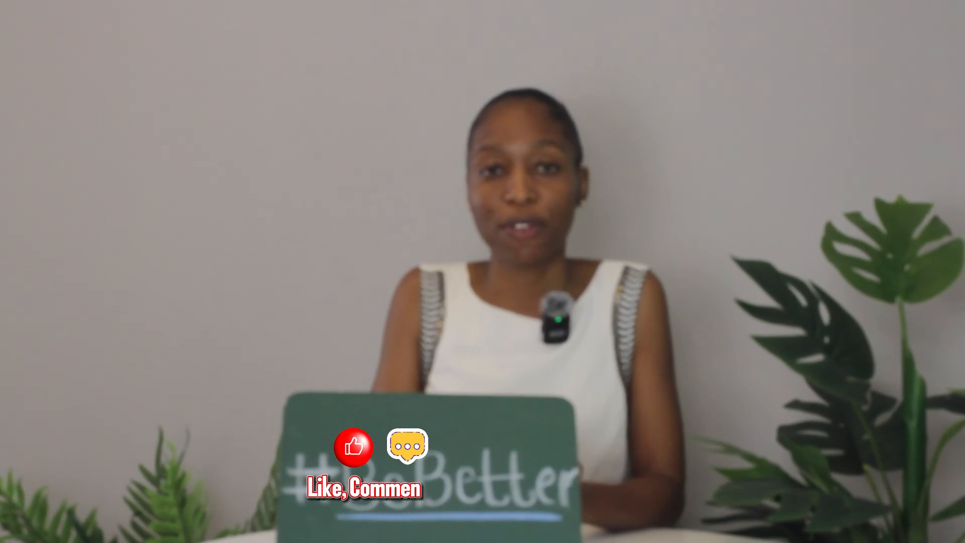